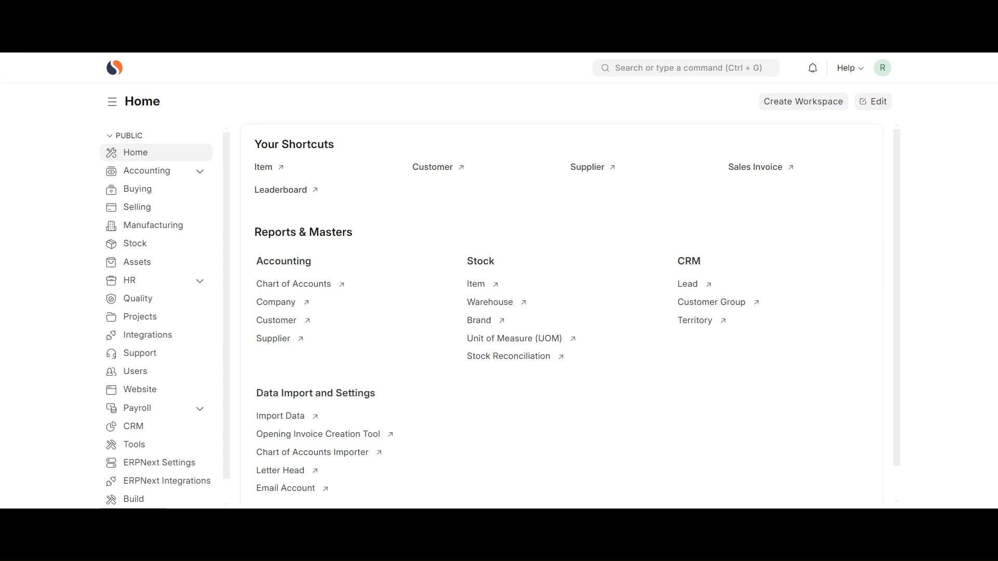
# Search for "mode" and open the Mode of Payment list.
pyautogui.click(656, 69)
pyautogui.write('mode')
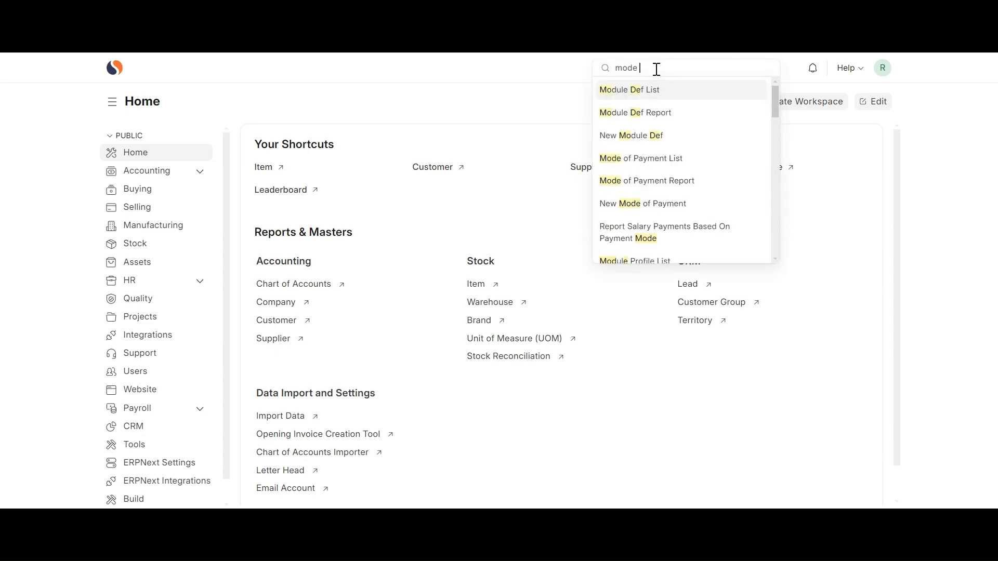
pyautogui.click(654, 159)
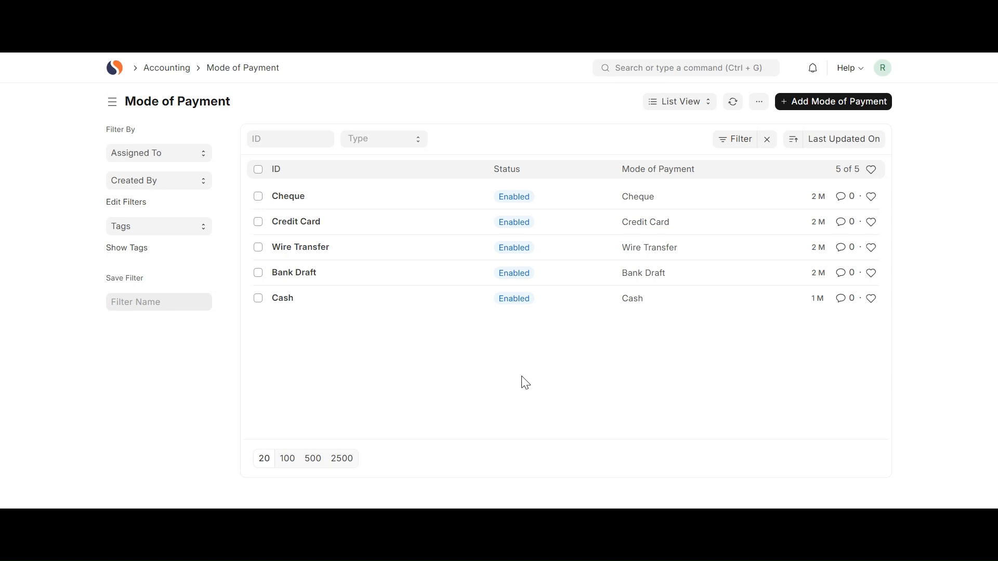
# Examine the default account assigned to each company in the Cash mode of payment, and return to the list.
pyautogui.click(410, 306)
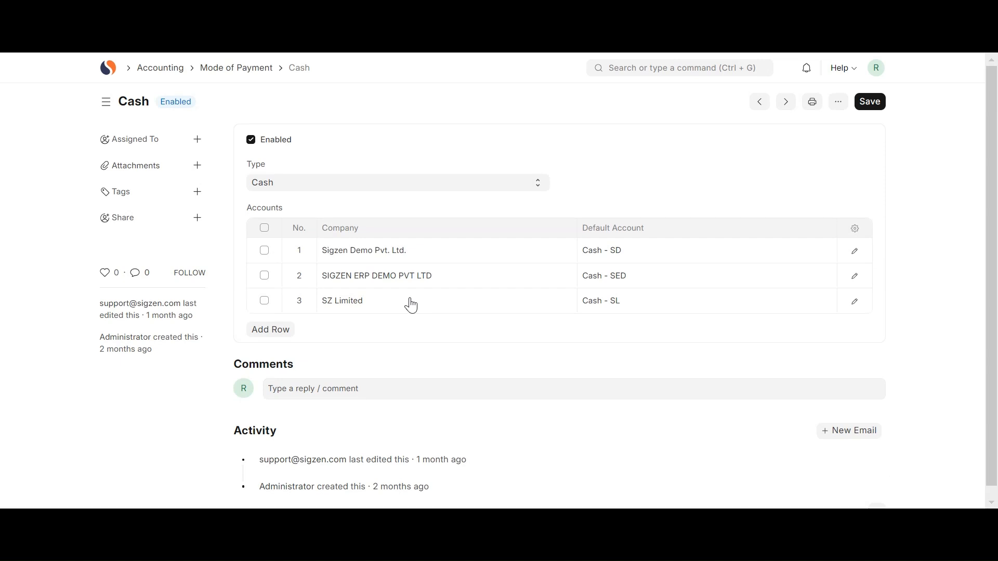
pyautogui.click(642, 297)
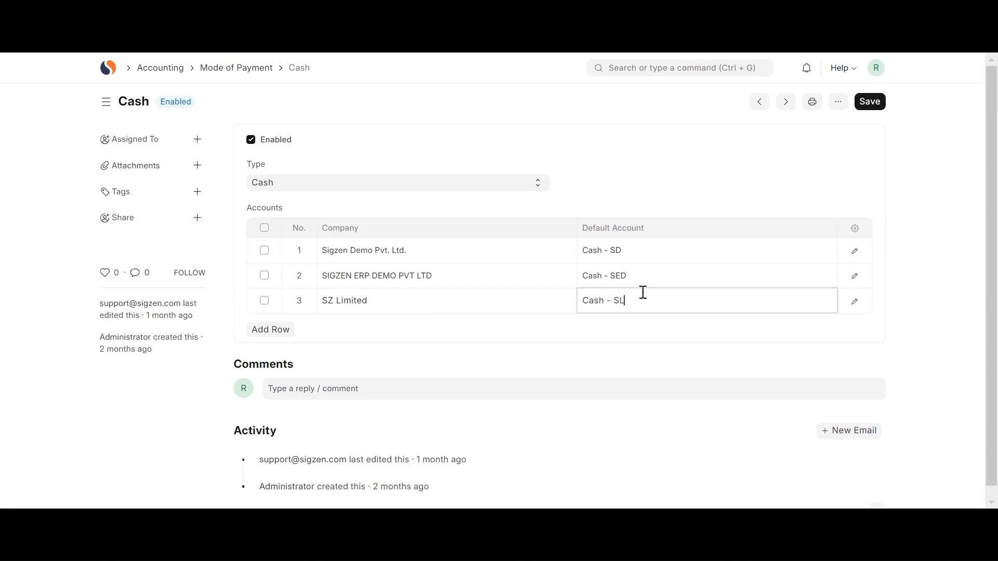
pyautogui.click(638, 272)
pyautogui.click(560, 341)
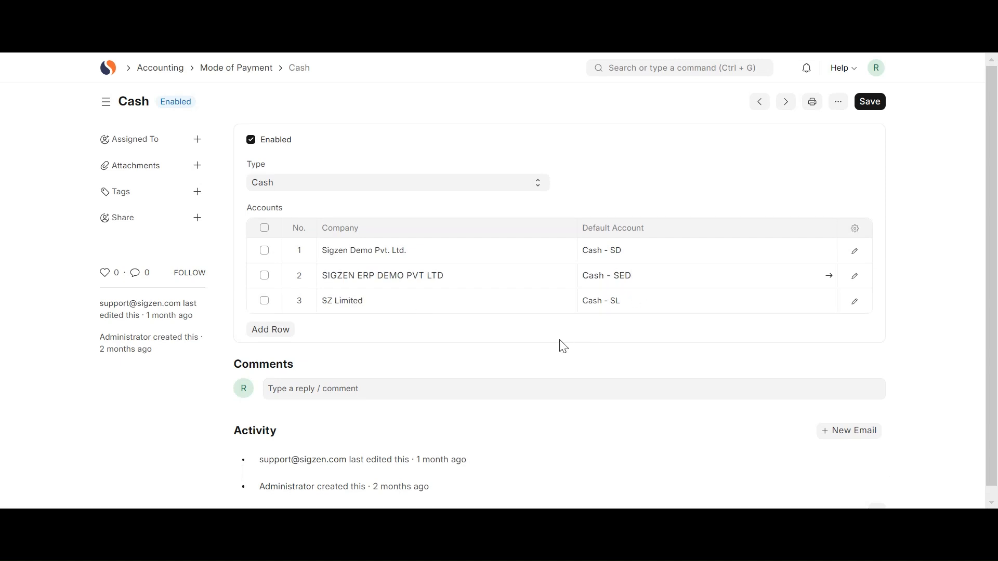
pyautogui.hotkey('alt', 'Left')
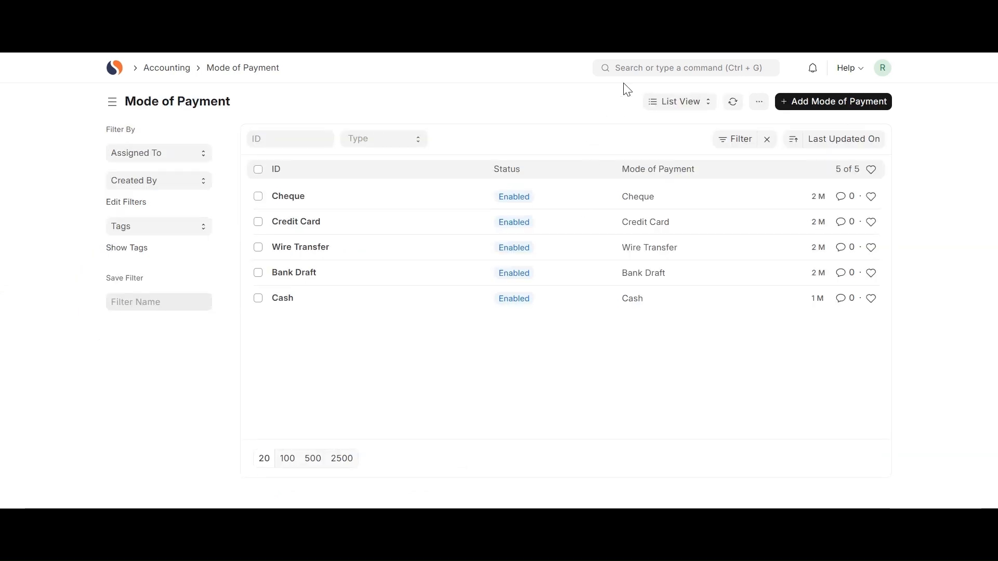
# Search for "payment", open the Payment Entry list and start a new payment entry.
pyautogui.click(626, 69)
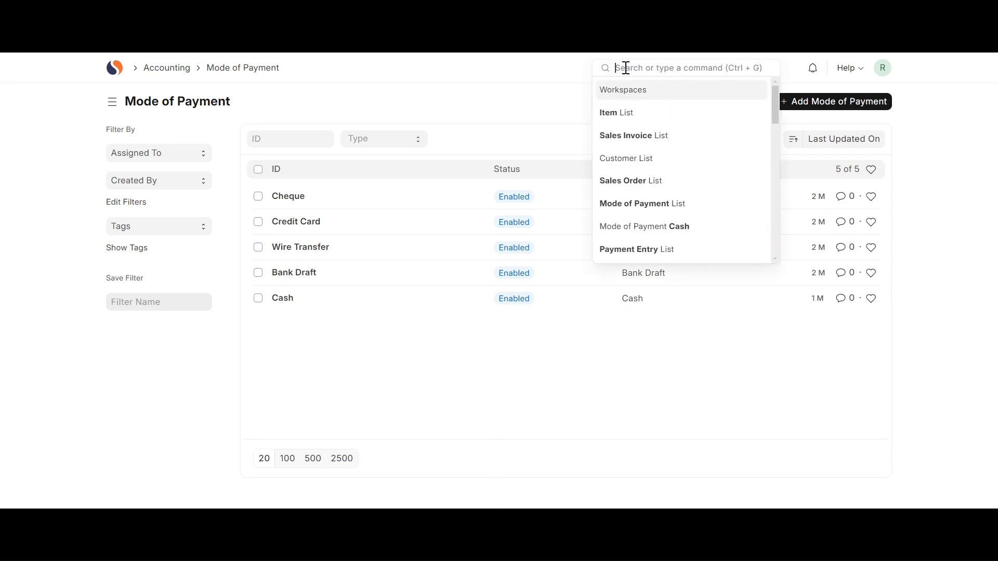
pyautogui.write('pa')
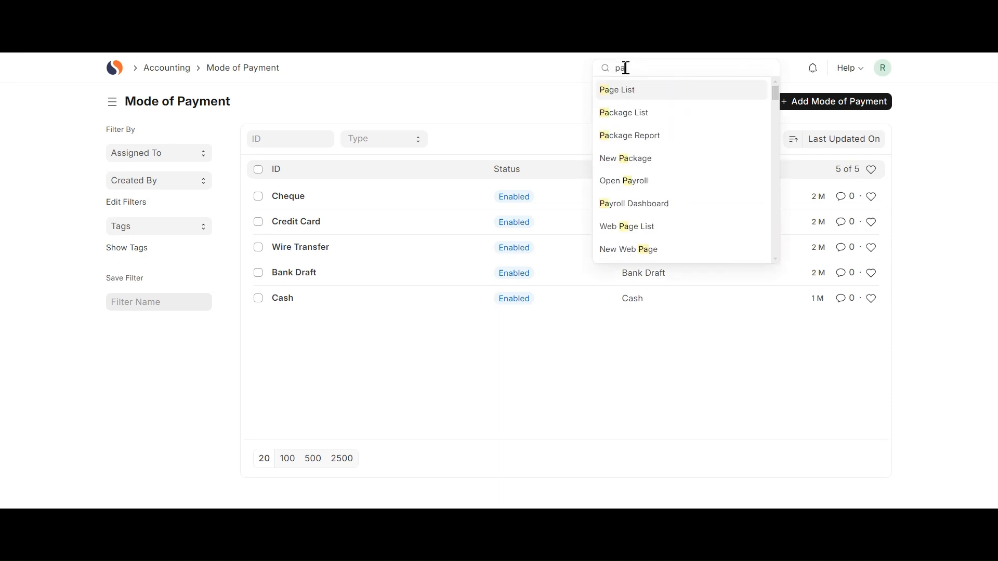
pyautogui.write('yment')
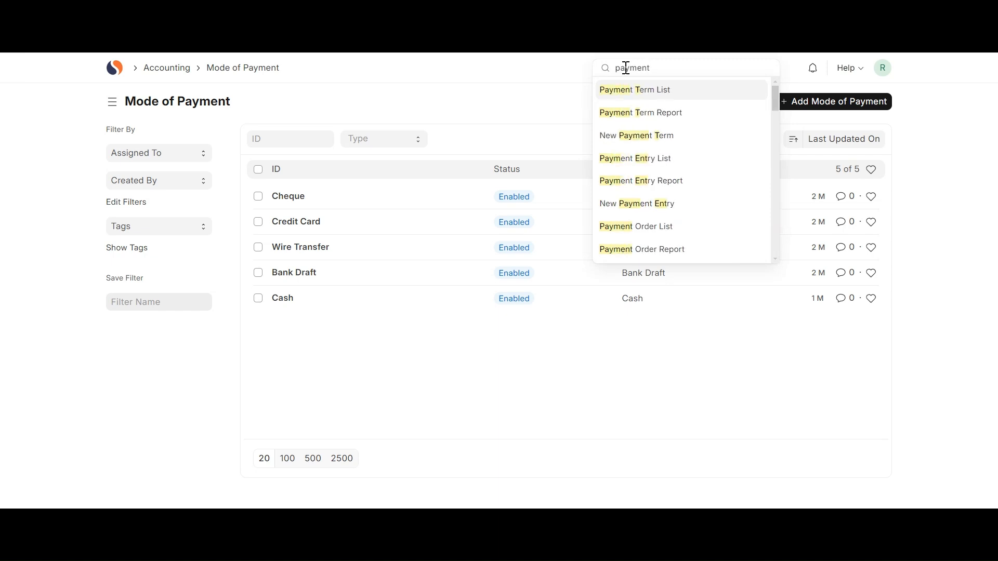
pyautogui.click(644, 159)
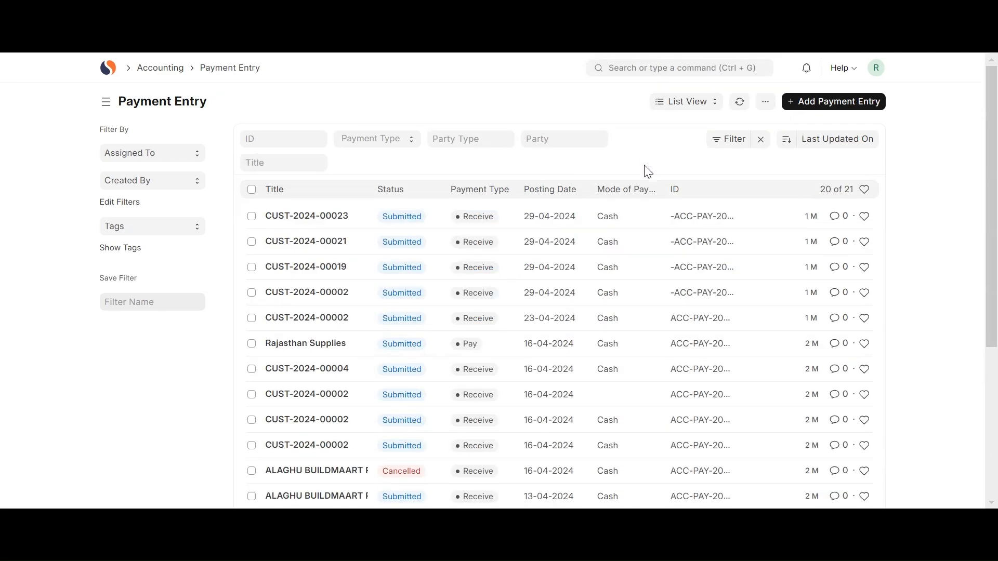
pyautogui.scroll(-5, 622, 307)
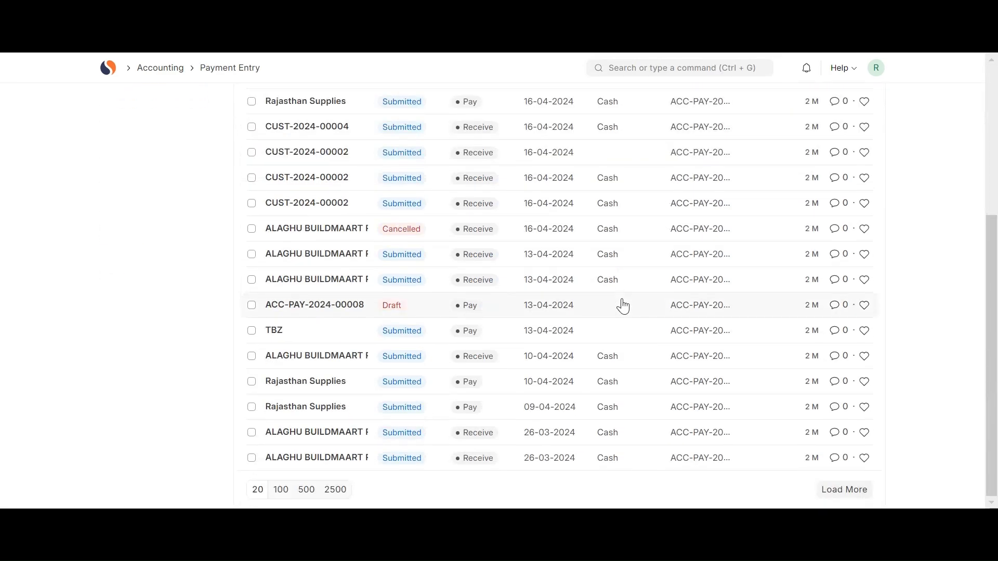
pyautogui.scroll(5, 623, 307)
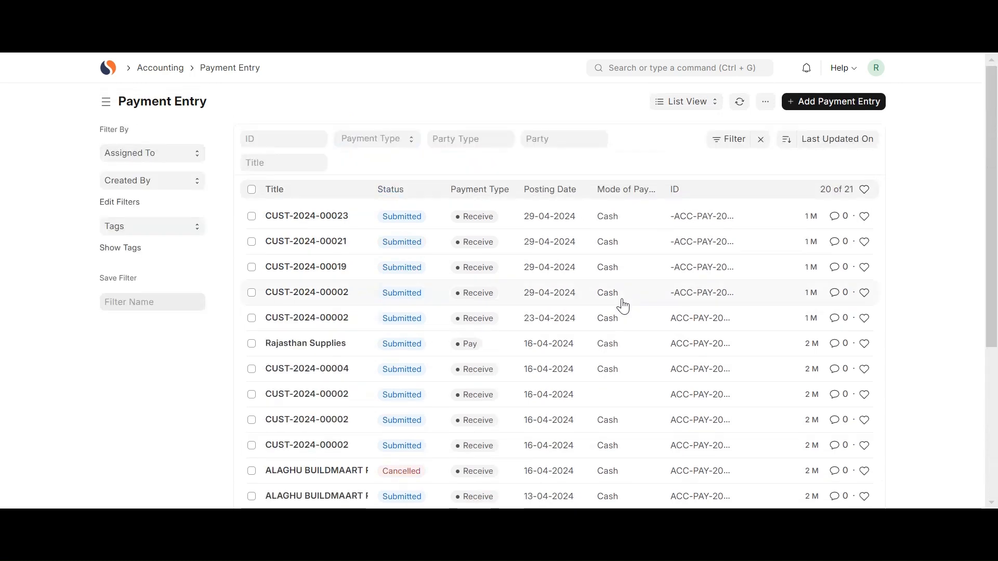
pyautogui.click(847, 102)
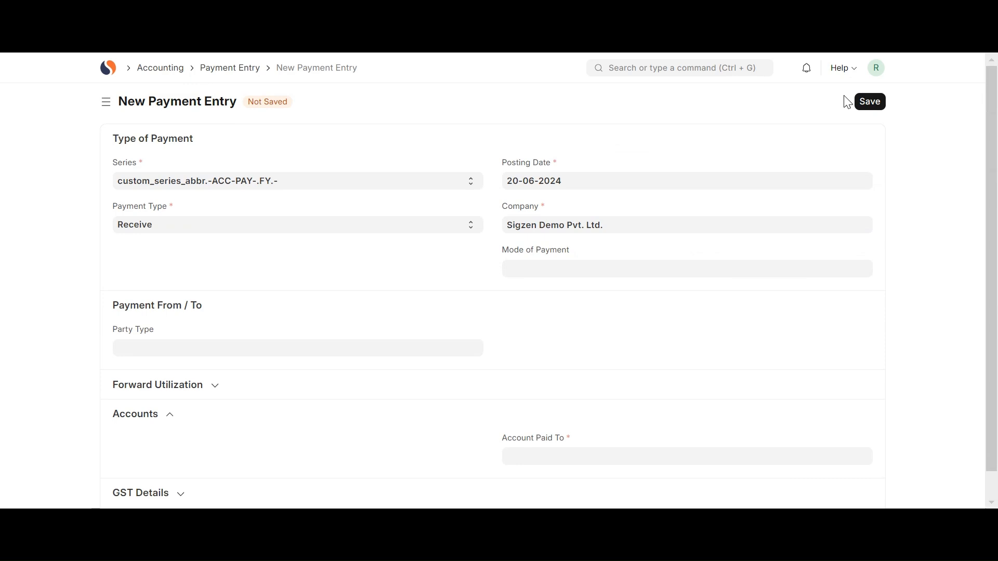
# Set the payment type to Receive and the mode of payment to Cash.
pyautogui.click(430, 225)
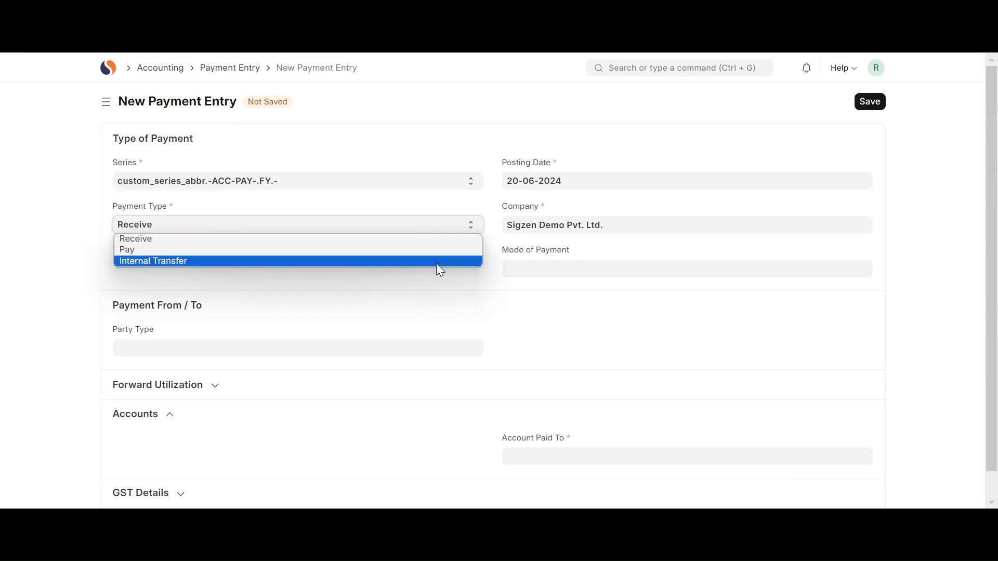
pyautogui.click(424, 237)
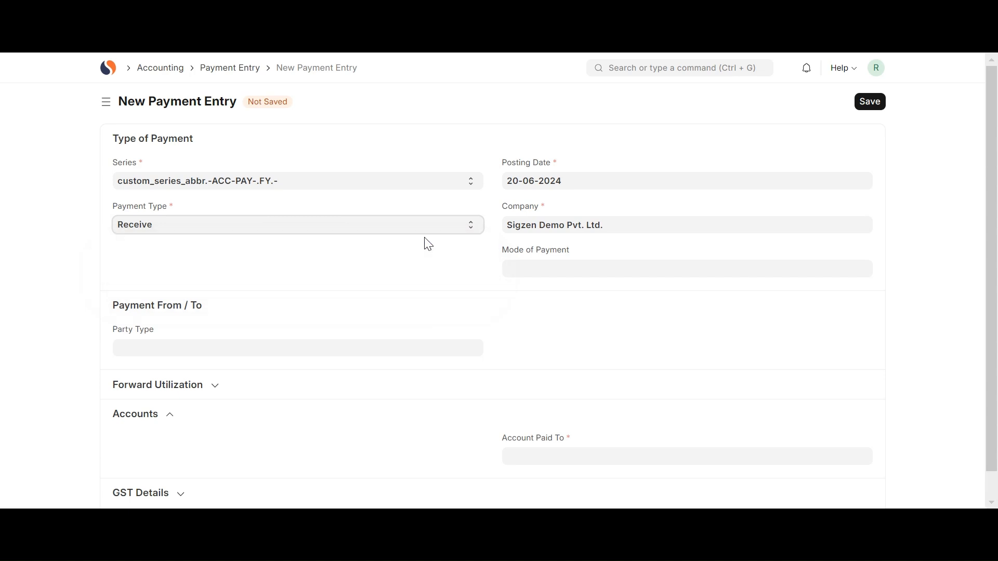
pyautogui.click(526, 270)
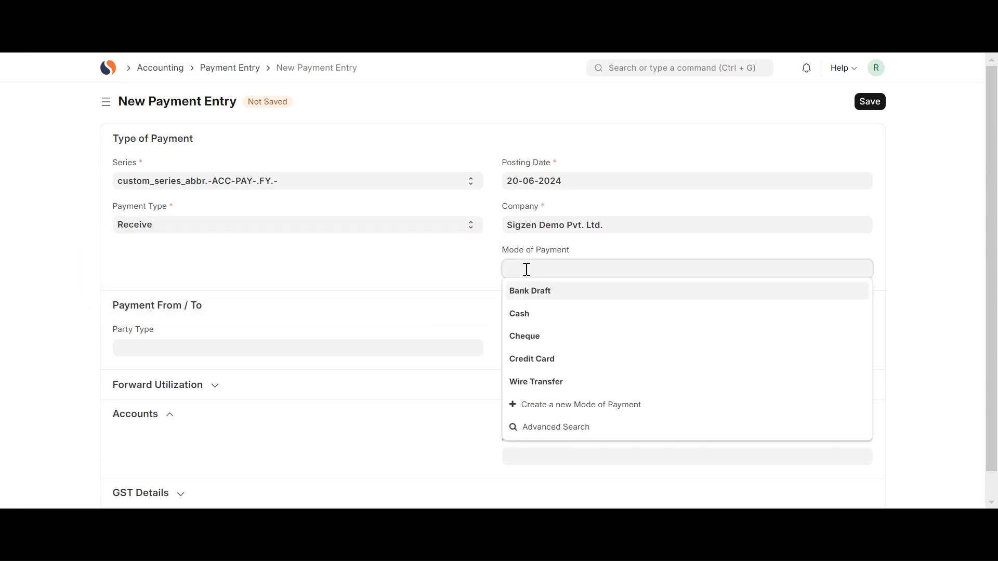
pyautogui.click(531, 318)
# Set the party type to Customer and choose the first listed customer as the party.
pyautogui.scroll(-2, 533, 323)
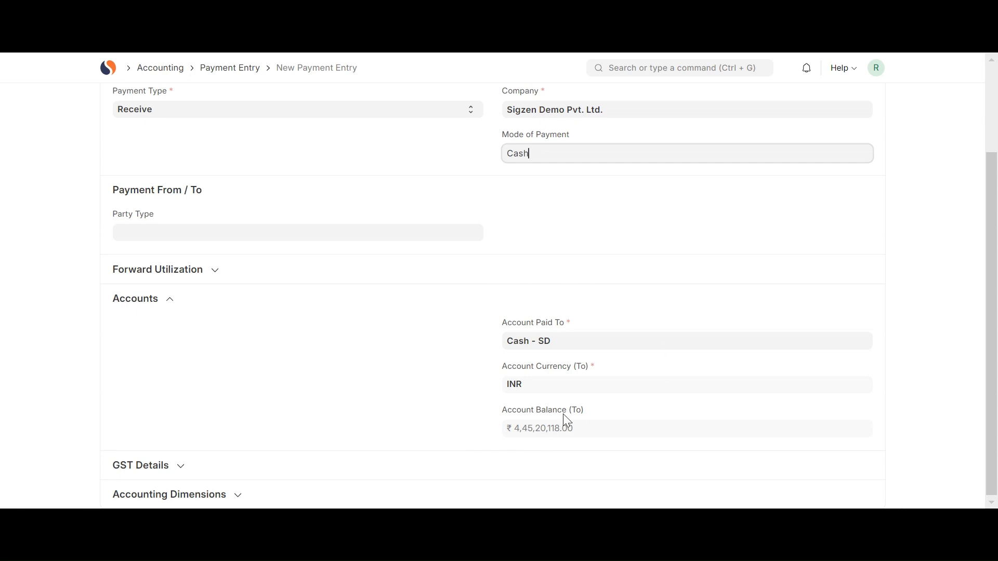
pyautogui.click(398, 232)
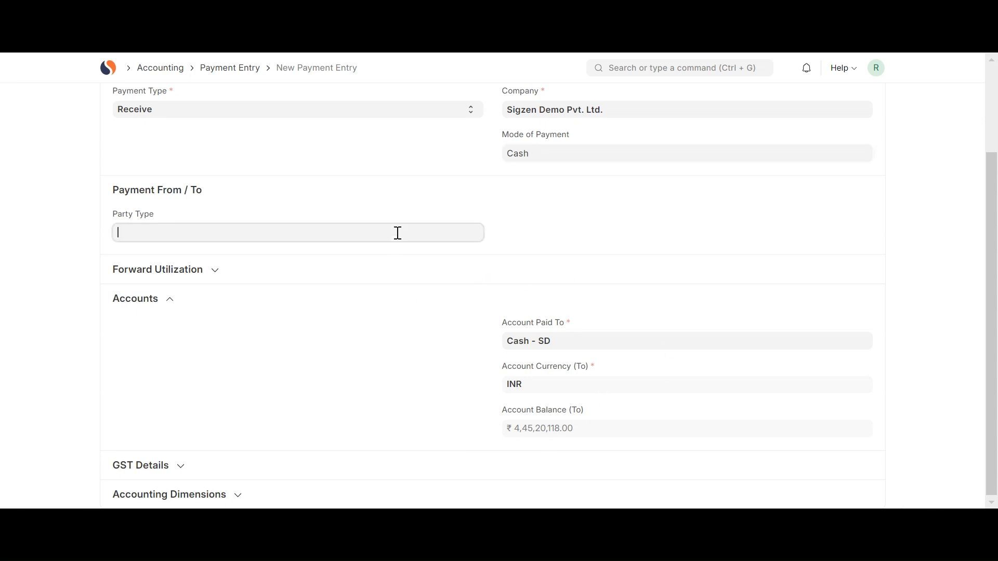
pyautogui.click(253, 268)
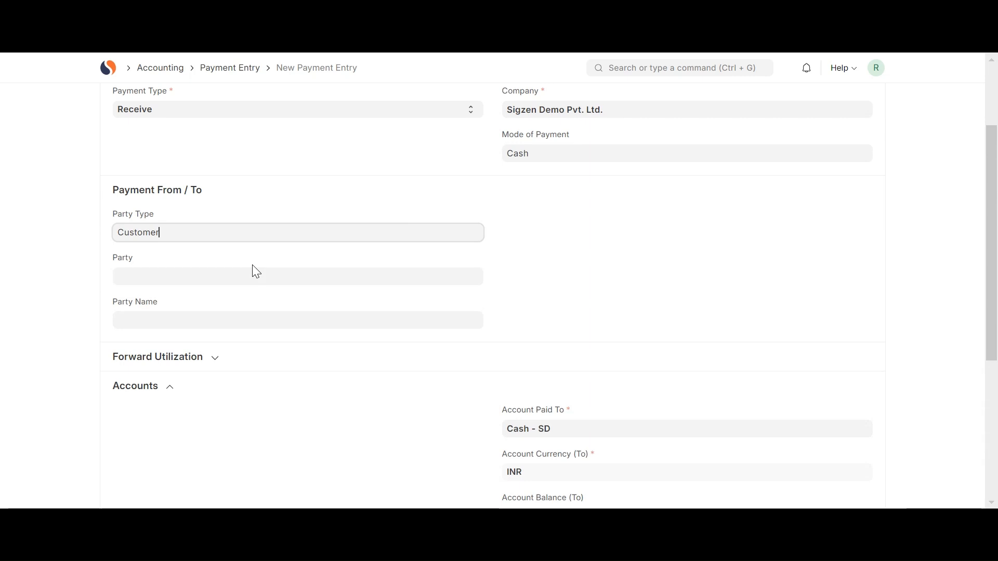
pyautogui.click(254, 279)
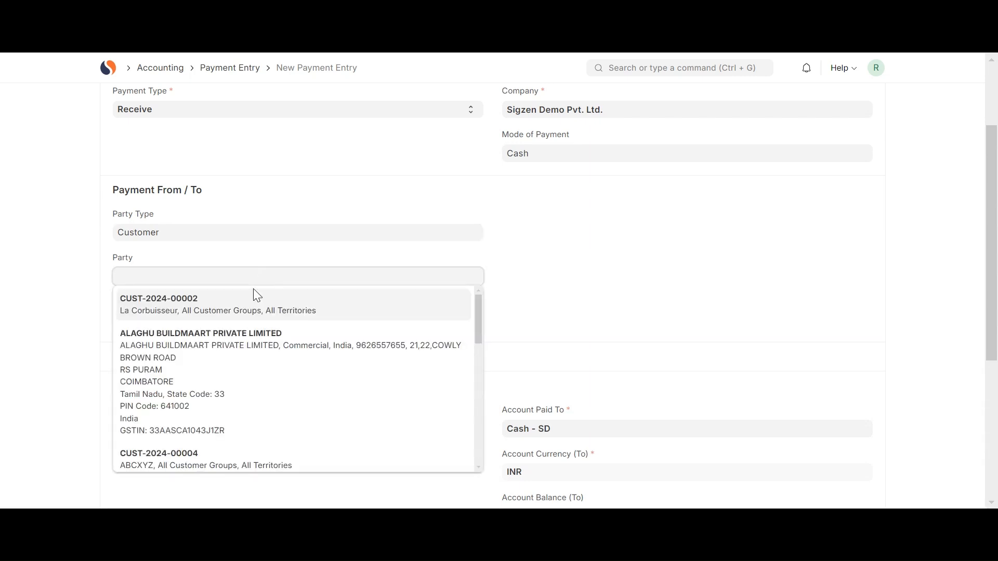
pyautogui.click(260, 307)
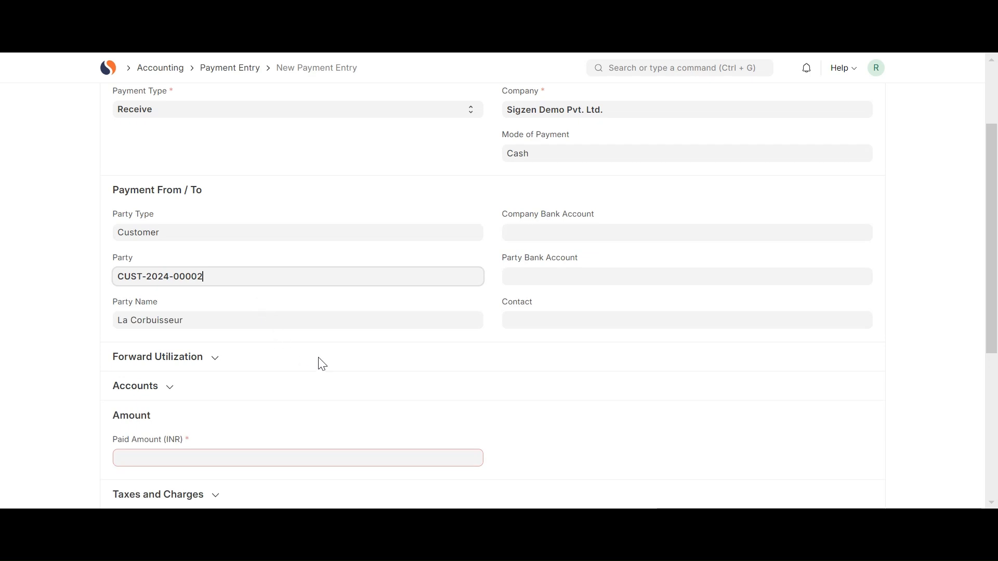
# Expand the Accounts section to review its details, and set the paid amount to 1,200 INR.
pyautogui.scroll(-3, 318, 361)
pyautogui.click(157, 252)
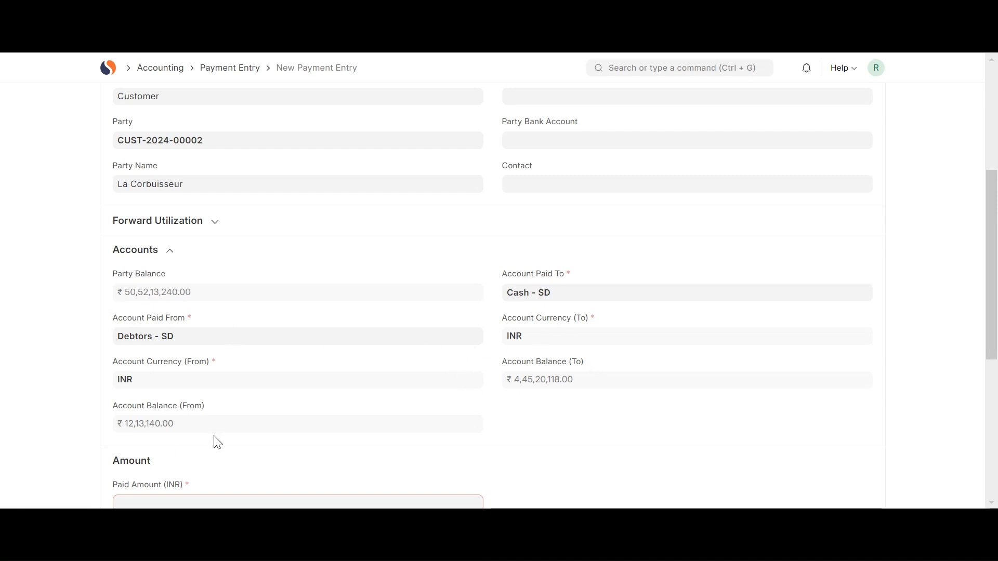
pyautogui.scroll(-2, 217, 415)
pyautogui.scroll(-1, 215, 410)
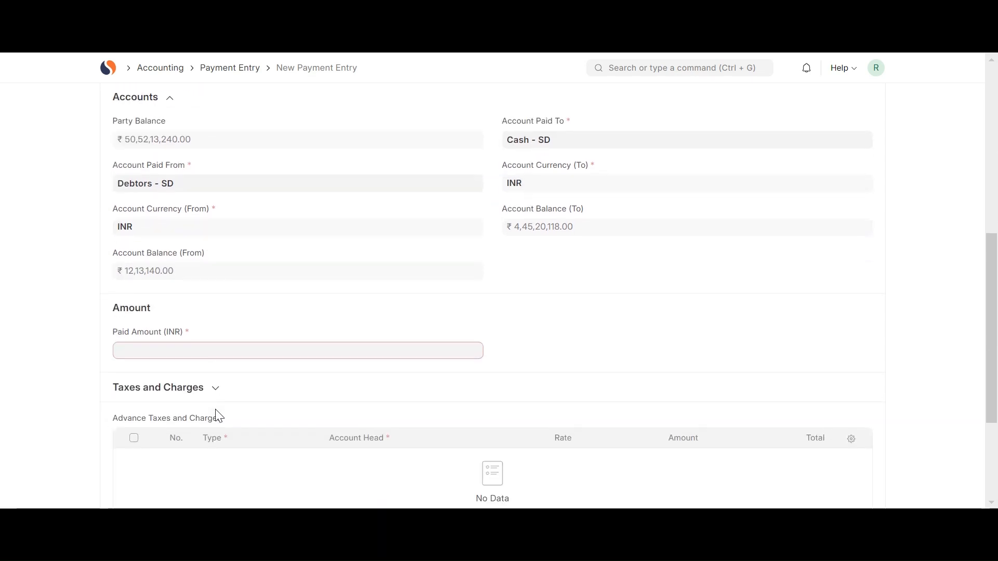
pyautogui.click(199, 350)
pyautogui.write('1,200')
pyautogui.press('Return')
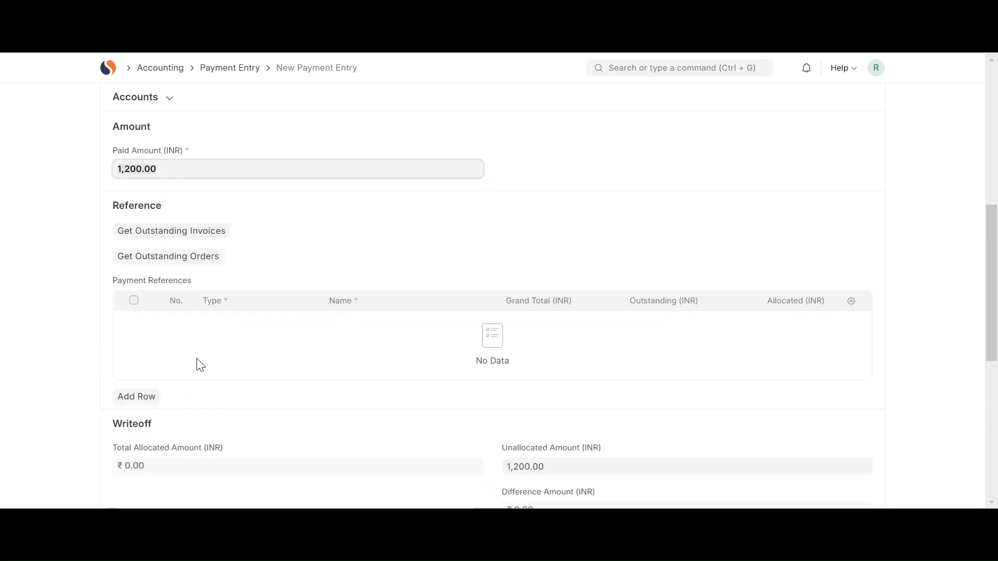
# Fetch the customer's outstanding invoices with payment allocation enabled, and remove the third sales invoice from the payment references.
pyautogui.click(158, 235)
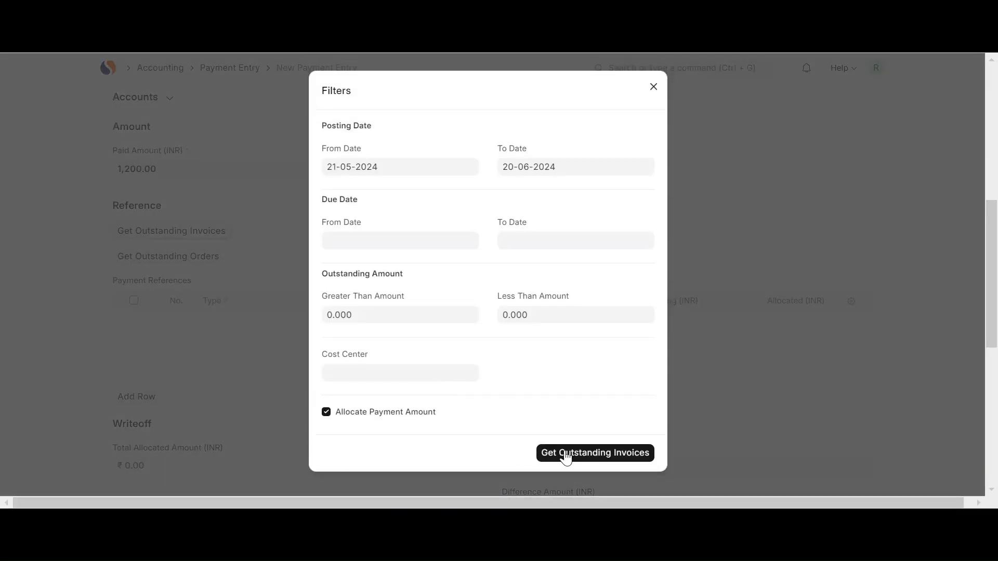
pyautogui.click(566, 453)
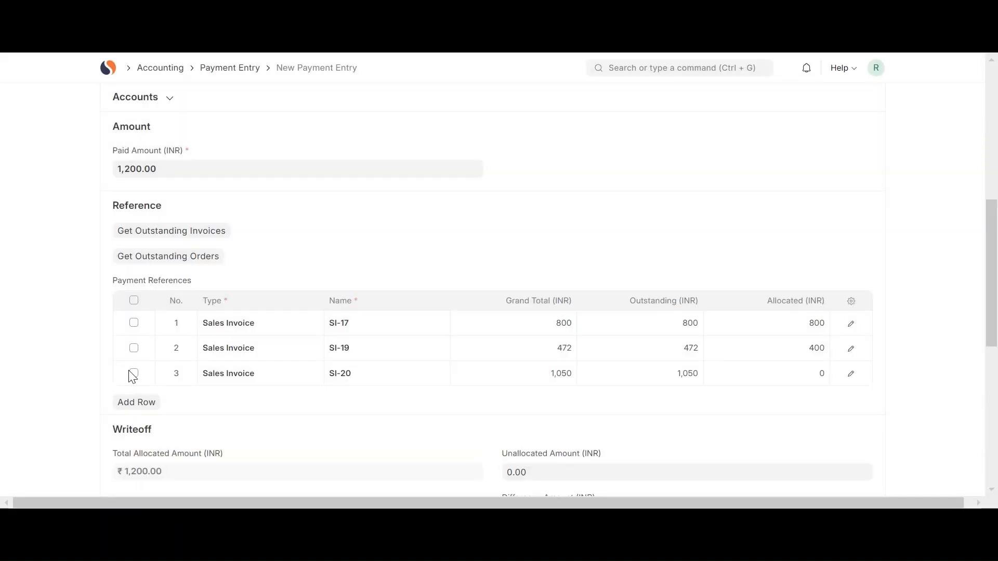
pyautogui.click(134, 374)
pyautogui.click(136, 404)
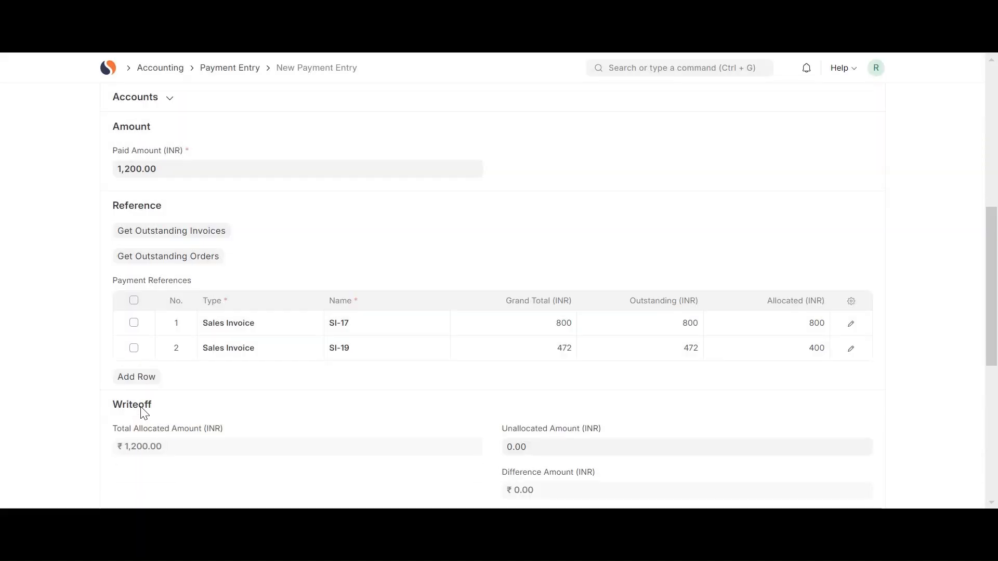
# Expand the Taxes and Charges and Deductions or Loss sections to examine their fields.
pyautogui.scroll(-3, 281, 409)
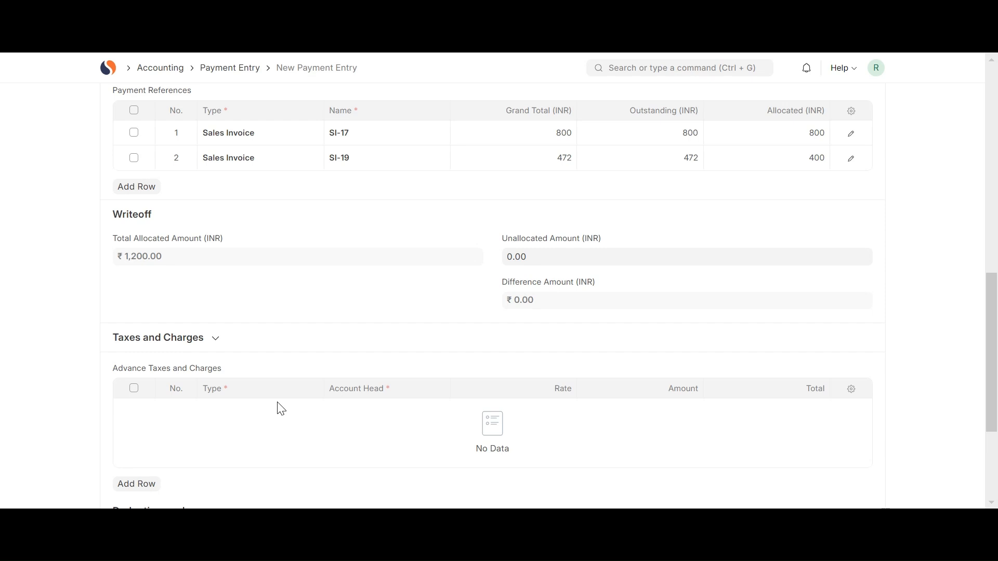
pyautogui.click(201, 338)
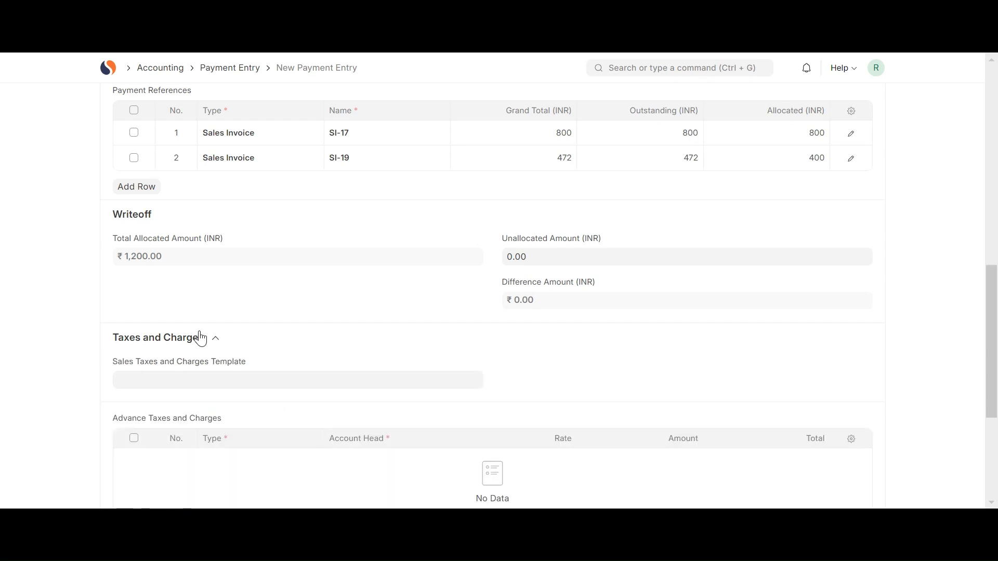
pyautogui.scroll(-3, 290, 385)
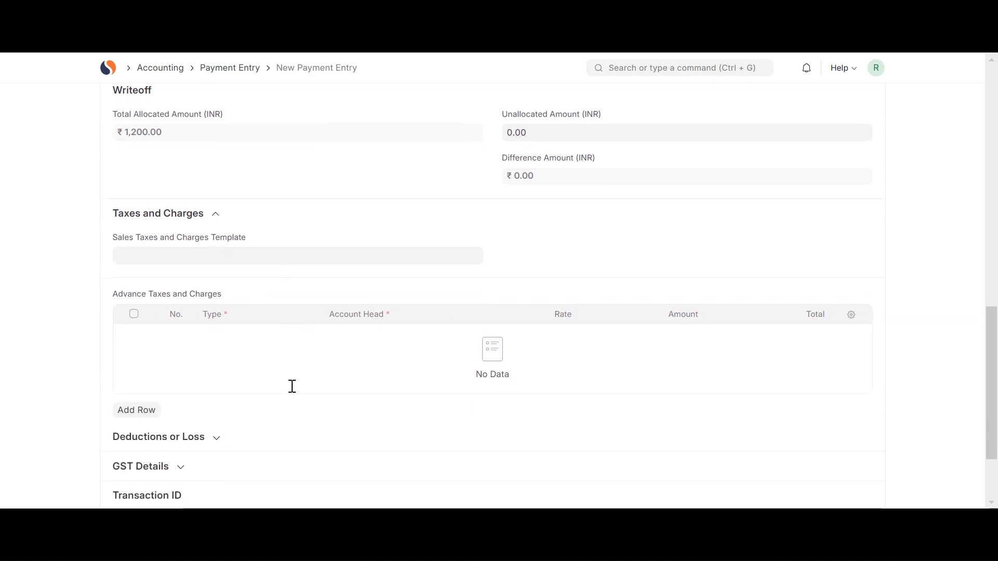
pyautogui.click(201, 439)
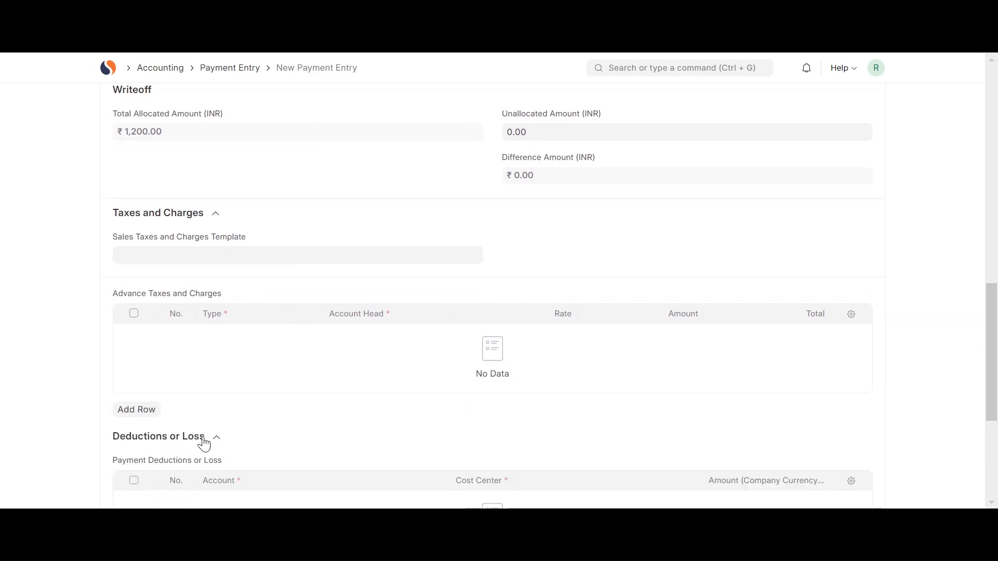
pyautogui.scroll(-3, 201, 441)
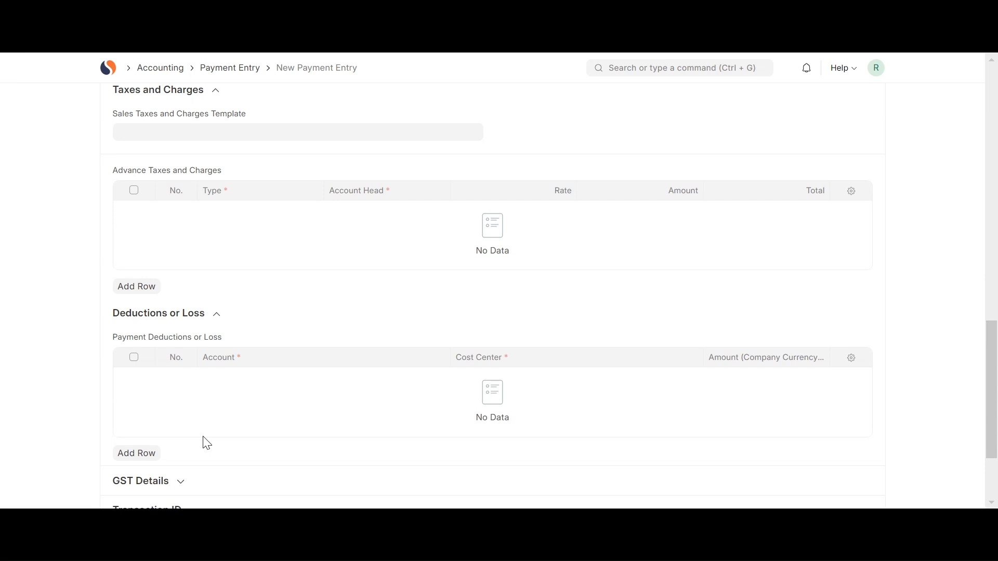
# Enter 1234 as the cheque/reference number and pick the cheque/reference date.
pyautogui.scroll(-2, 207, 444)
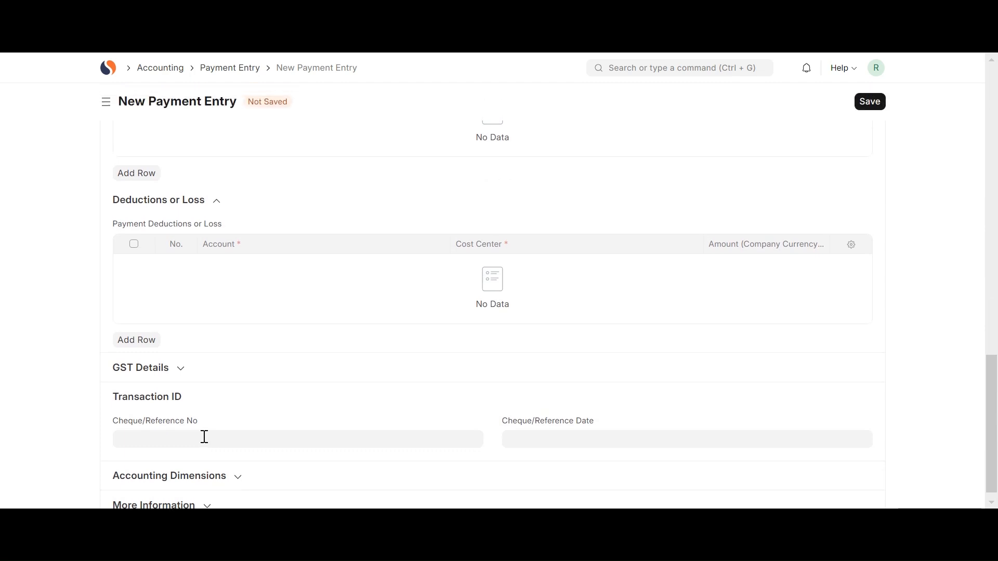
pyautogui.click(205, 437)
pyautogui.write('1234')
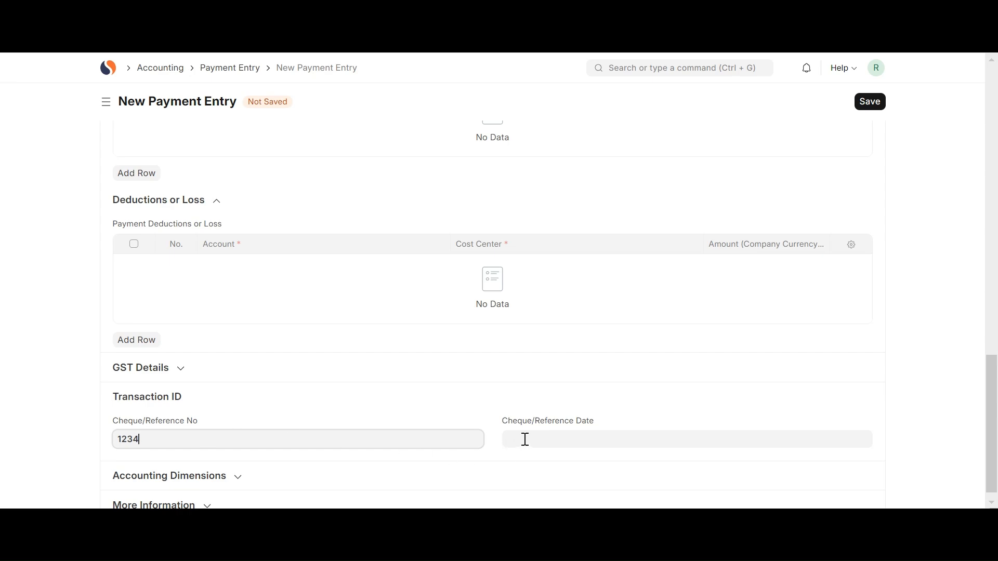
pyautogui.click(525, 439)
pyautogui.click(593, 416)
# Save the payment entry and submit it permanently.
pyautogui.scroll(10, 716, 333)
pyautogui.click(870, 101)
pyautogui.click(875, 101)
pyautogui.click(646, 166)
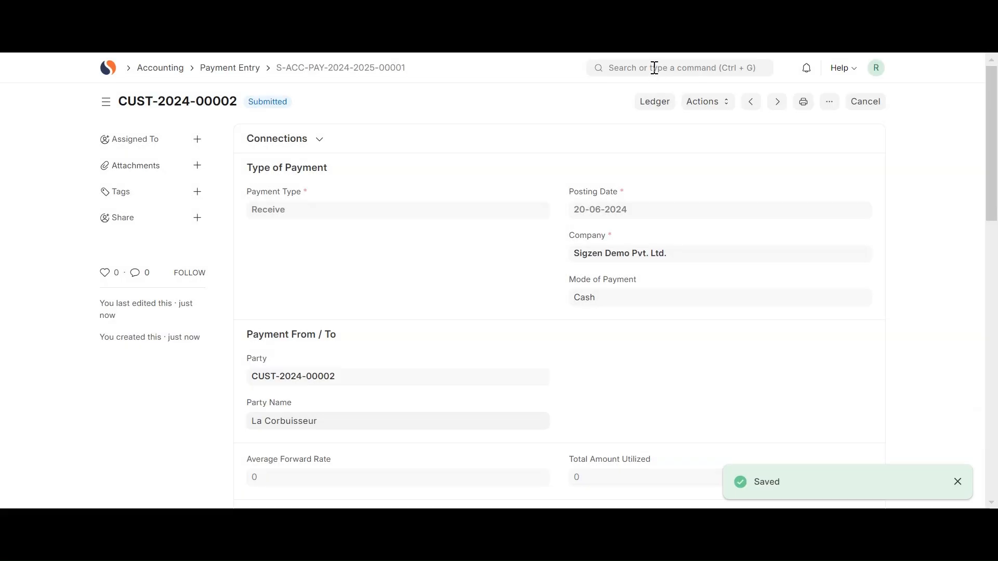
# Open the unpaid ₹ 1,050.00 sales invoice from the Sales Invoice list.
pyautogui.click(655, 68)
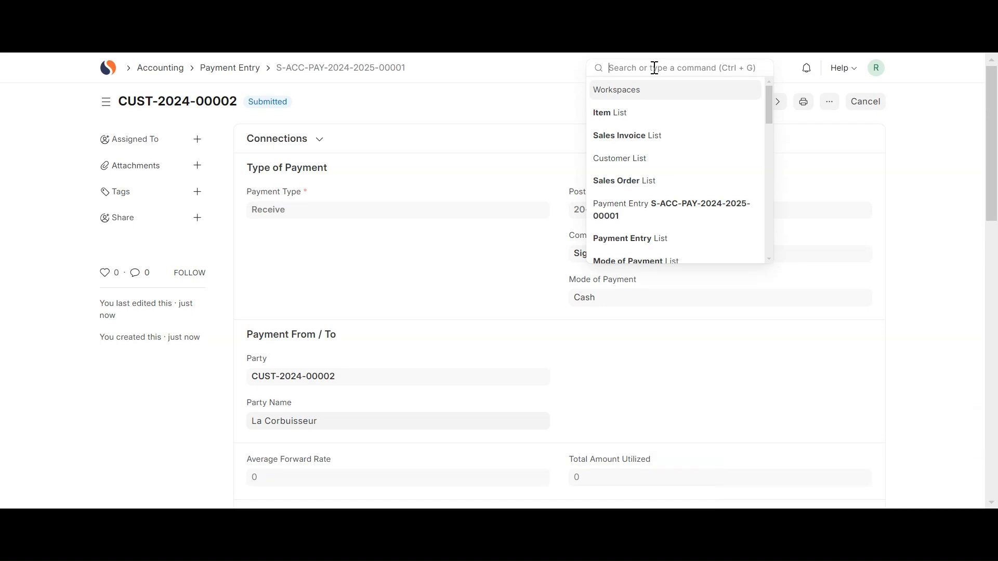
pyautogui.write('sales invoice')
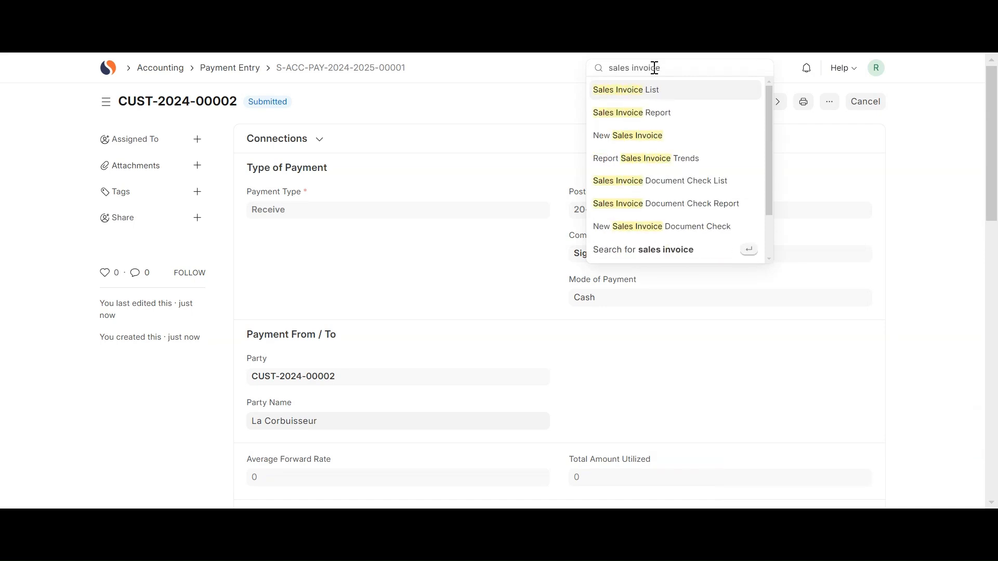
pyautogui.press('Return')
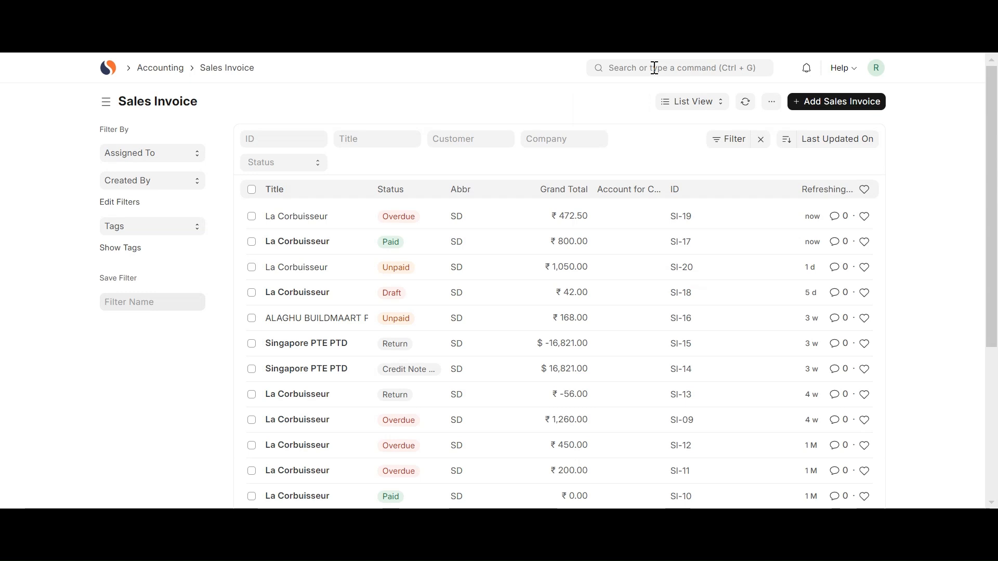
pyautogui.click(350, 276)
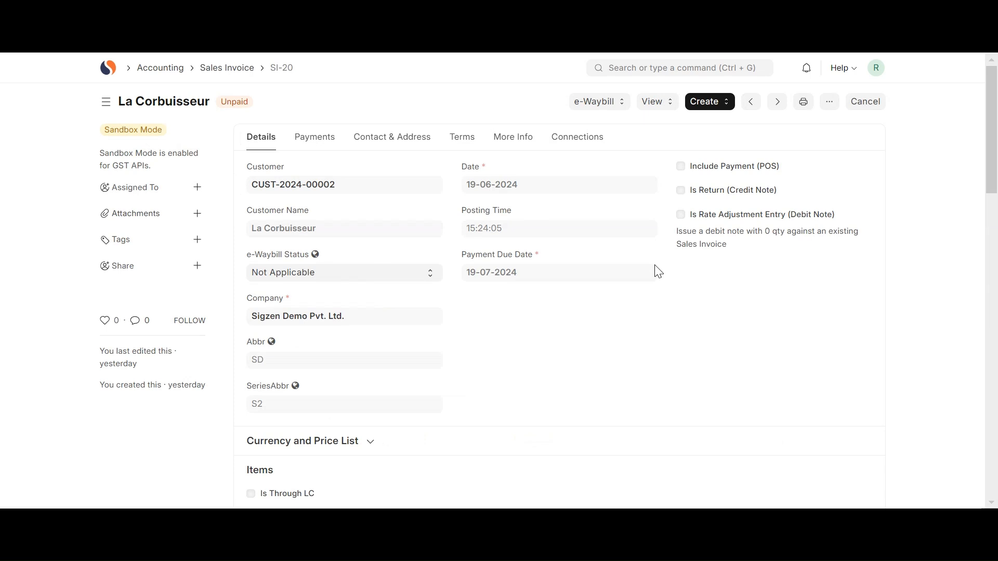
# Create a payment entry from the sales invoice and set its mode of payment to Cash.
pyautogui.click(715, 102)
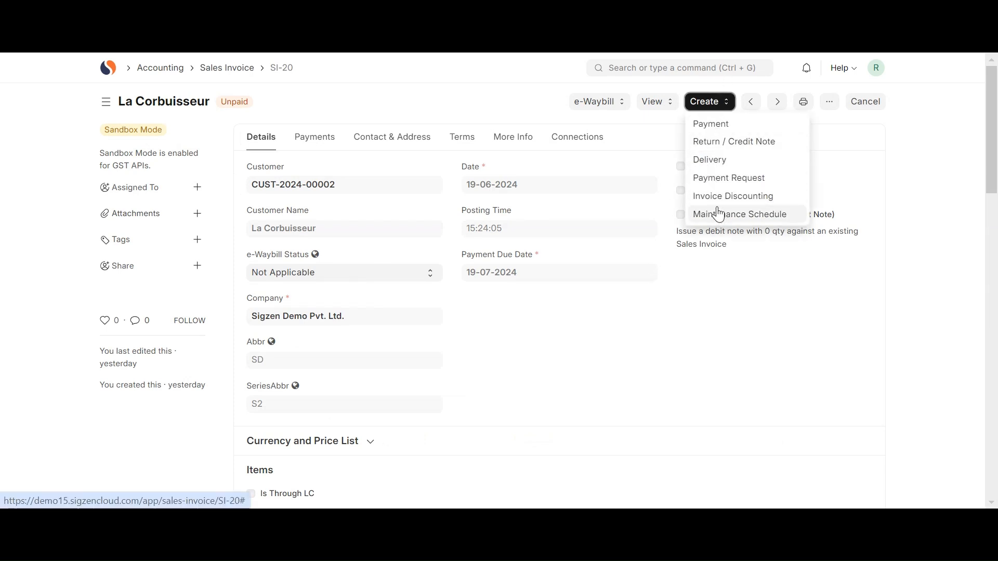
pyautogui.click(710, 125)
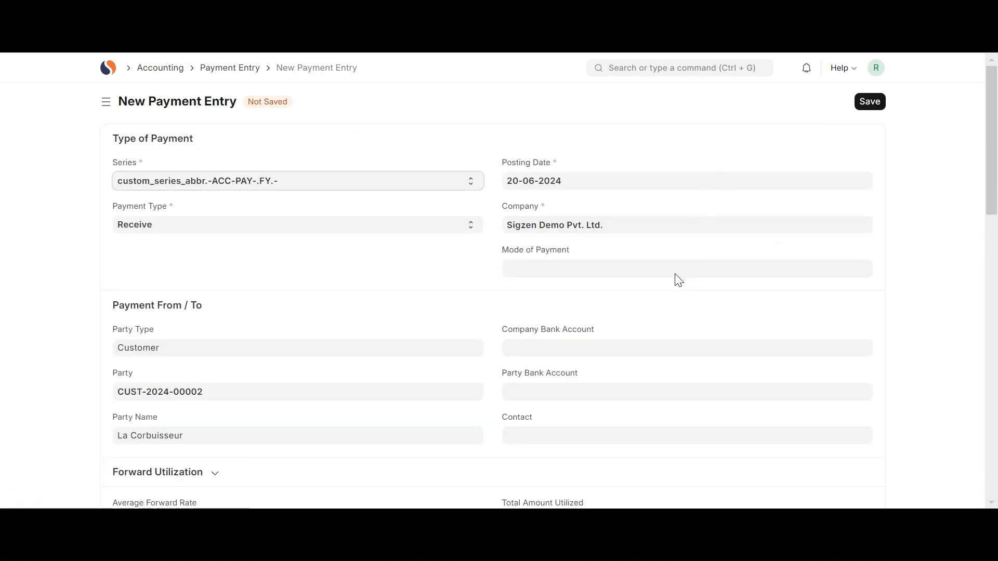
pyautogui.click(565, 266)
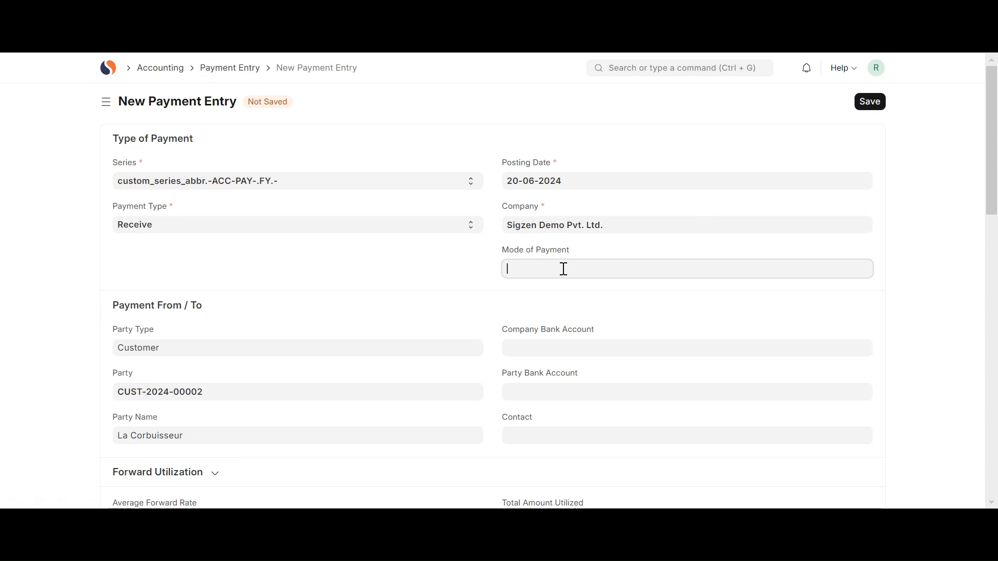
pyautogui.click(539, 315)
pyautogui.scroll(-10, 538, 314)
pyautogui.scroll(-5, 541, 320)
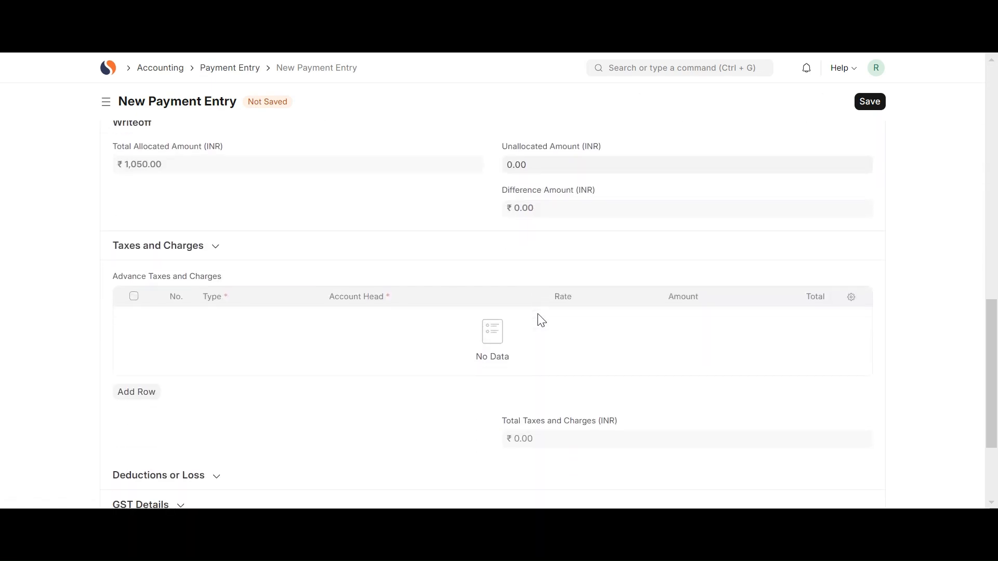
pyautogui.scroll(15, 537, 314)
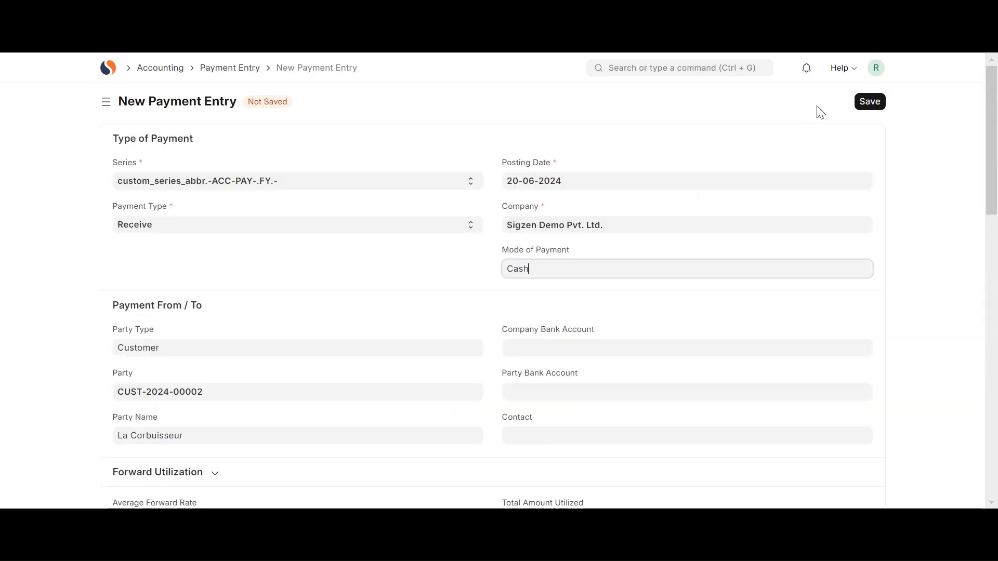
# Save the invoice's payment entry and submit it permanently.
pyautogui.click(868, 103)
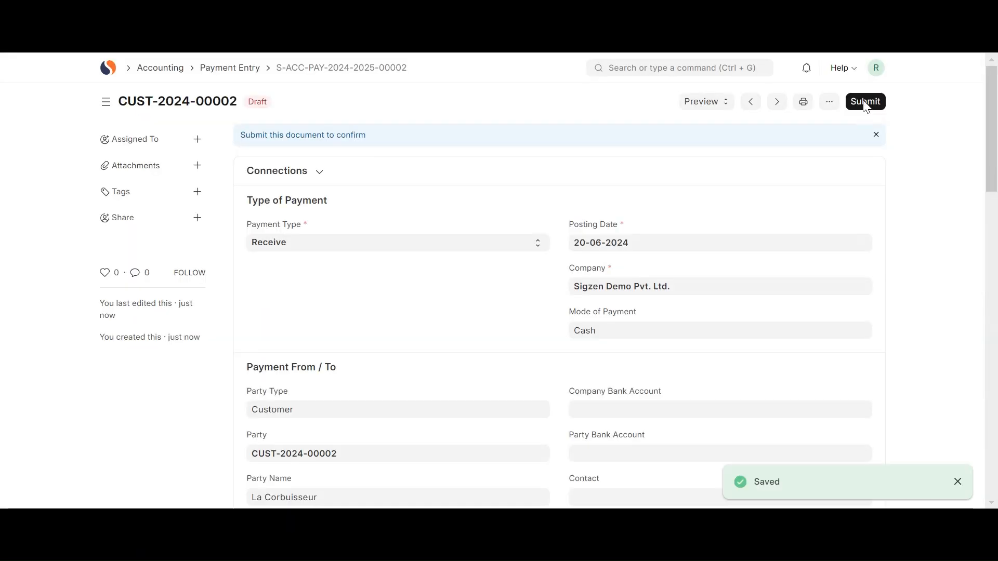
pyautogui.click(866, 103)
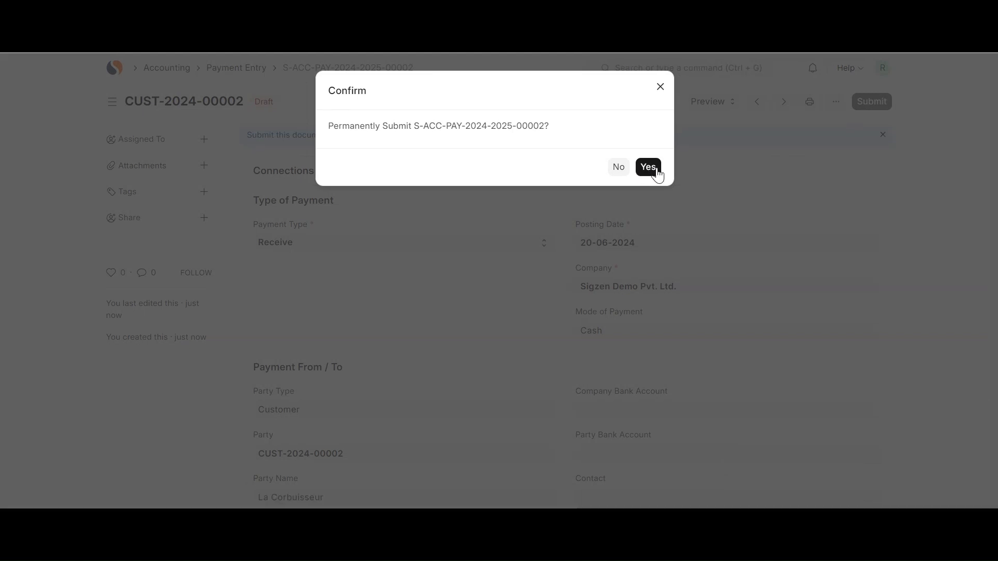
pyautogui.click(649, 168)
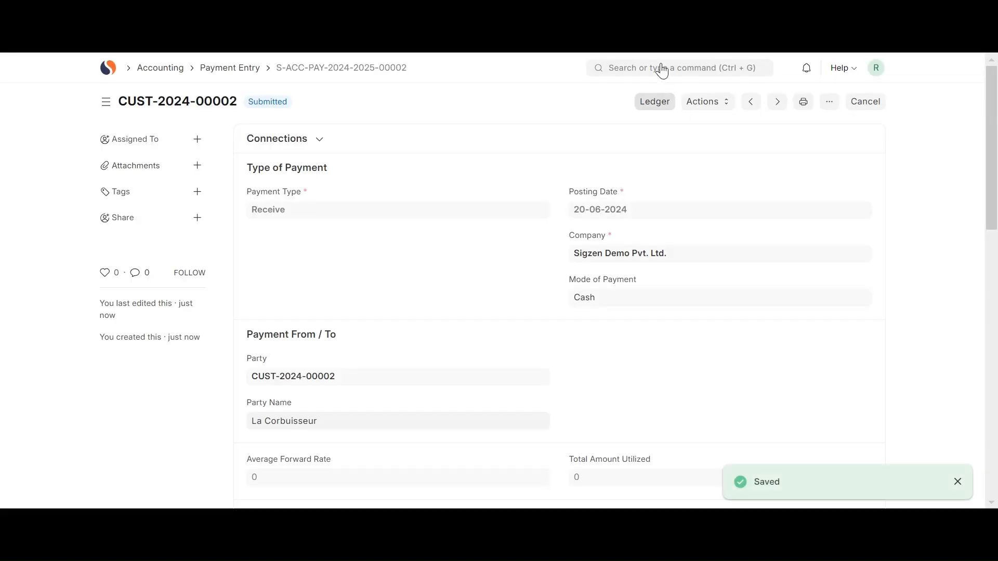
# Open the ₹ 70,000.00 sales order with delivery date 20-06-2024 from the Sales Order list.
pyautogui.click(663, 65)
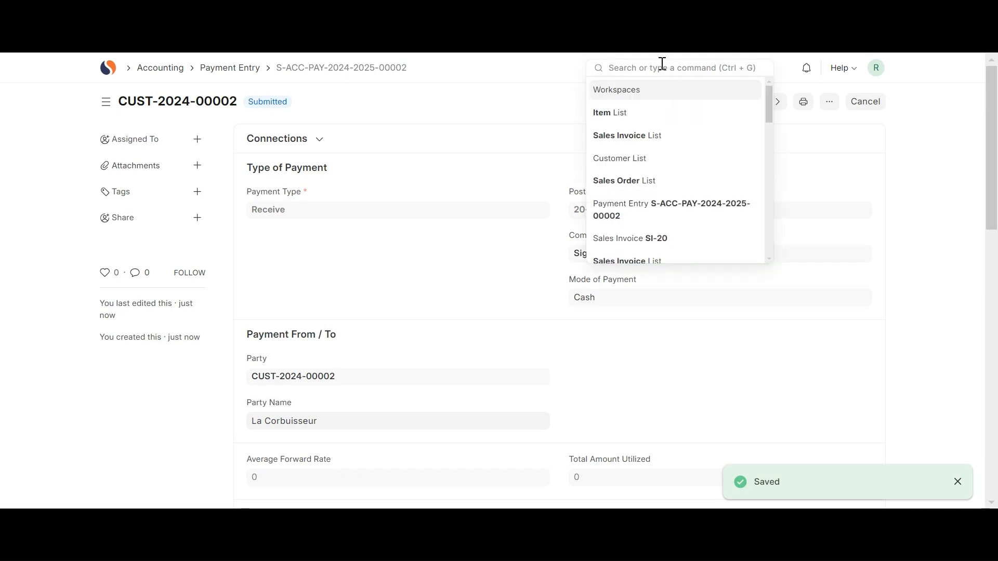
pyautogui.write('sa')
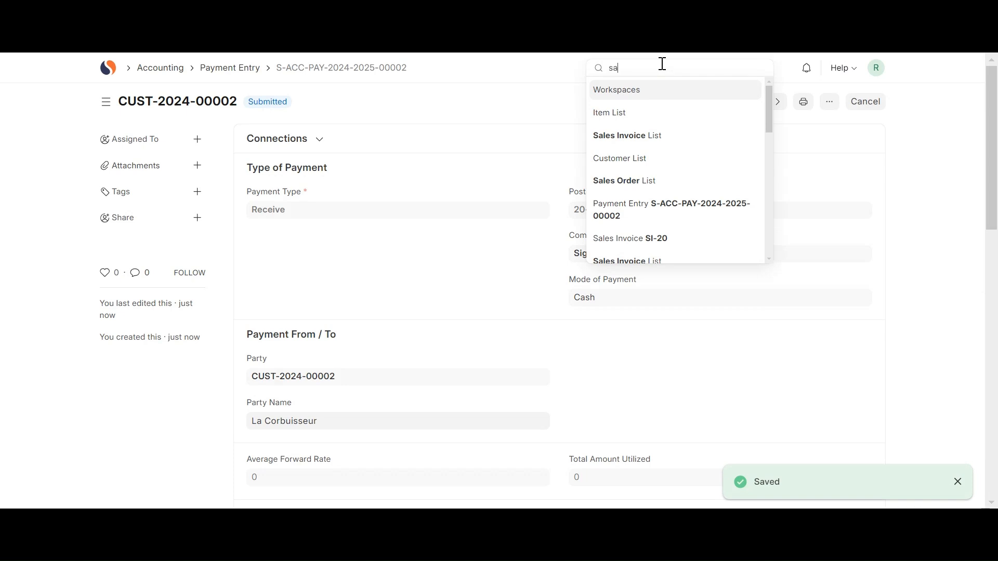
pyautogui.write('les o')
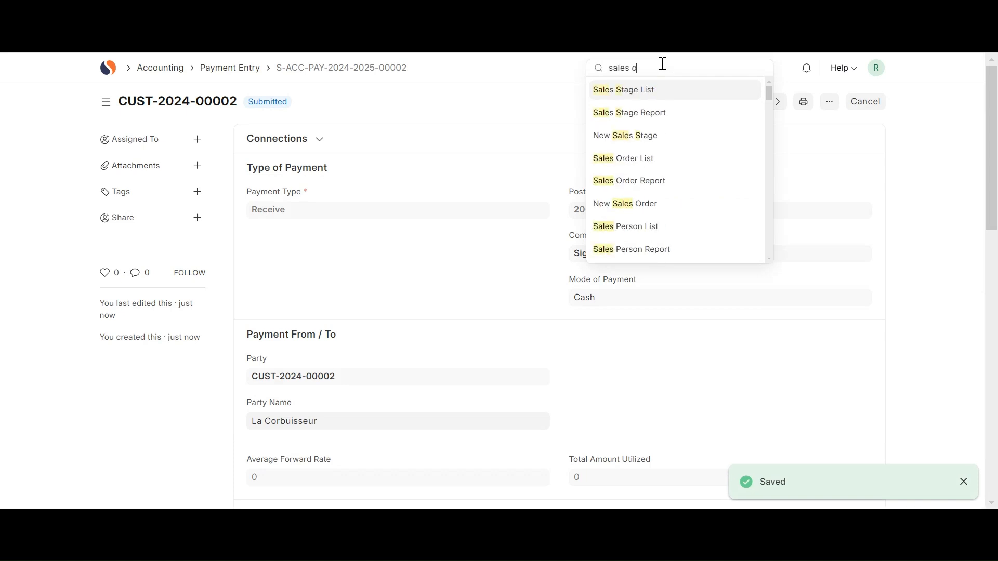
pyautogui.write('rder')
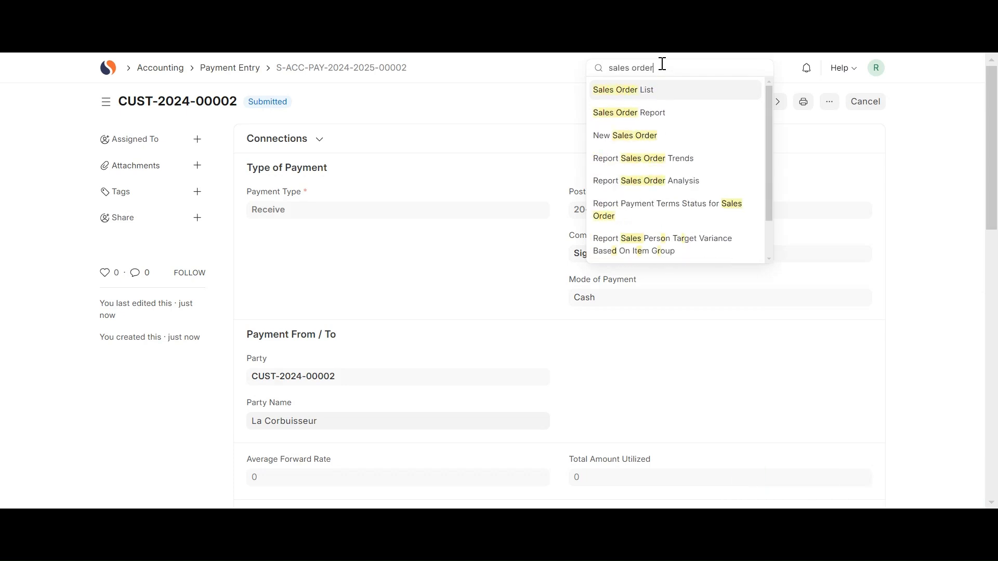
pyautogui.click(666, 98)
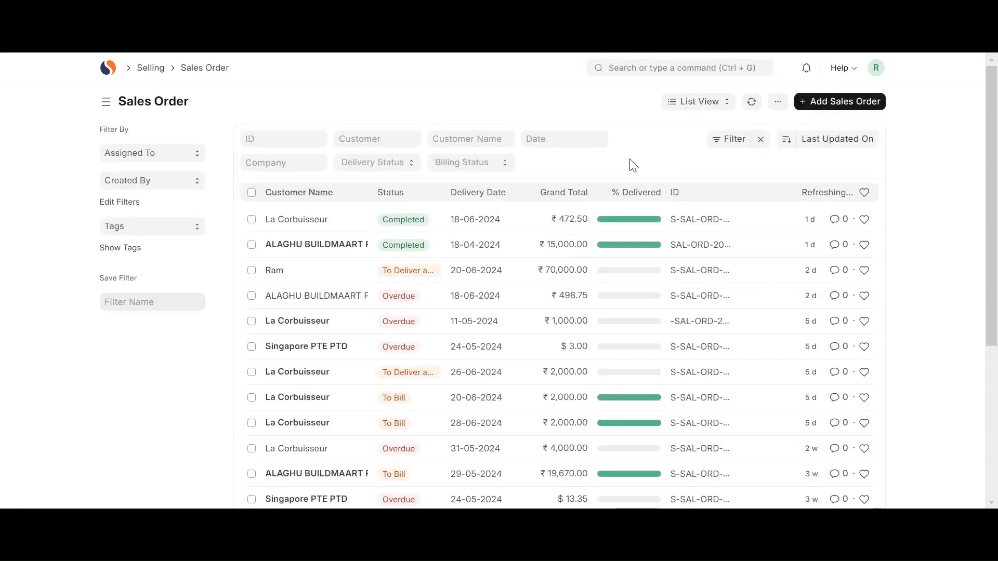
pyautogui.click(300, 274)
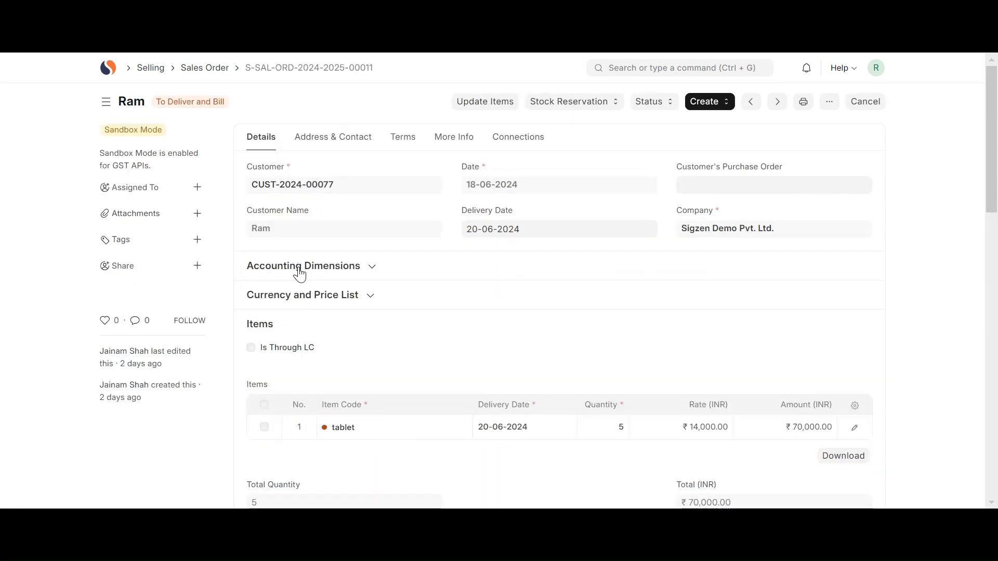
# Create a payment entry from the sales order with Cash as the mode of payment, and review its references and charges.
pyautogui.click(703, 102)
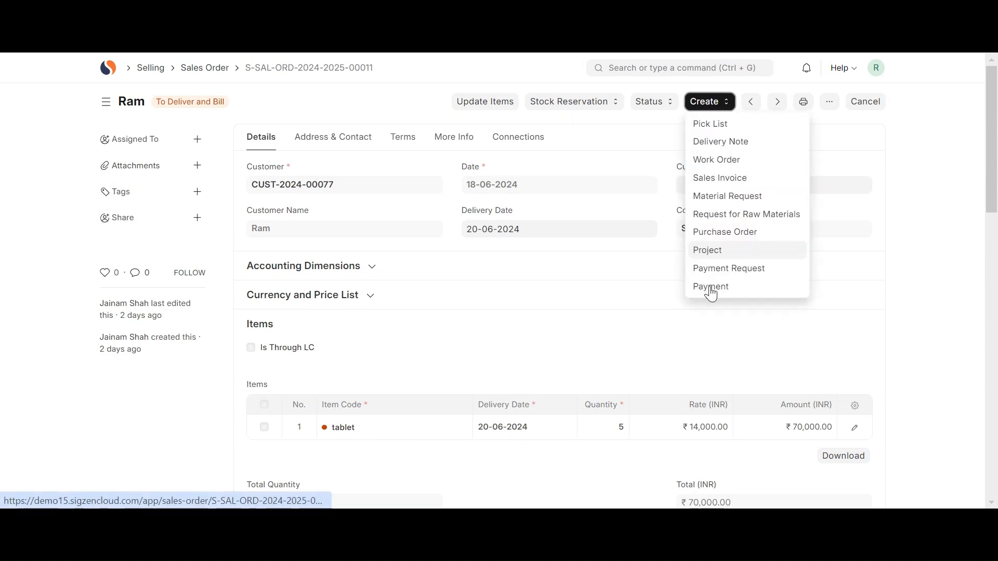
pyautogui.click(712, 290)
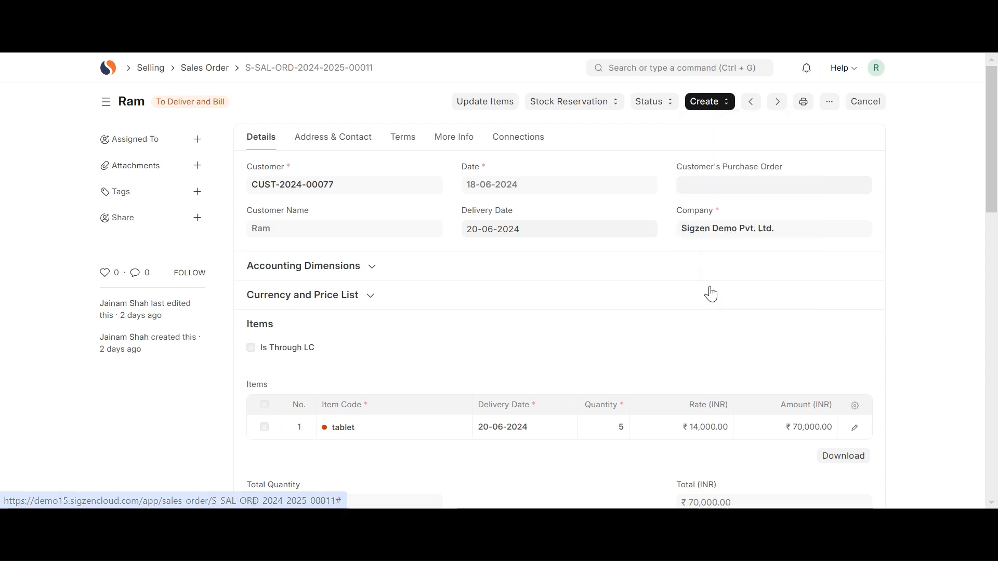
pyautogui.click(550, 267)
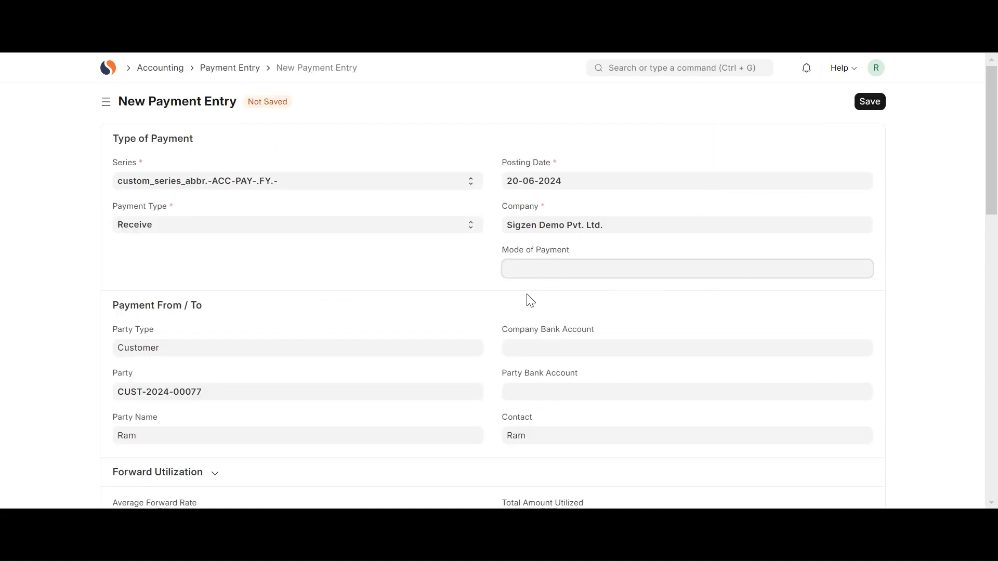
pyautogui.click(525, 314)
pyautogui.scroll(-10, 525, 317)
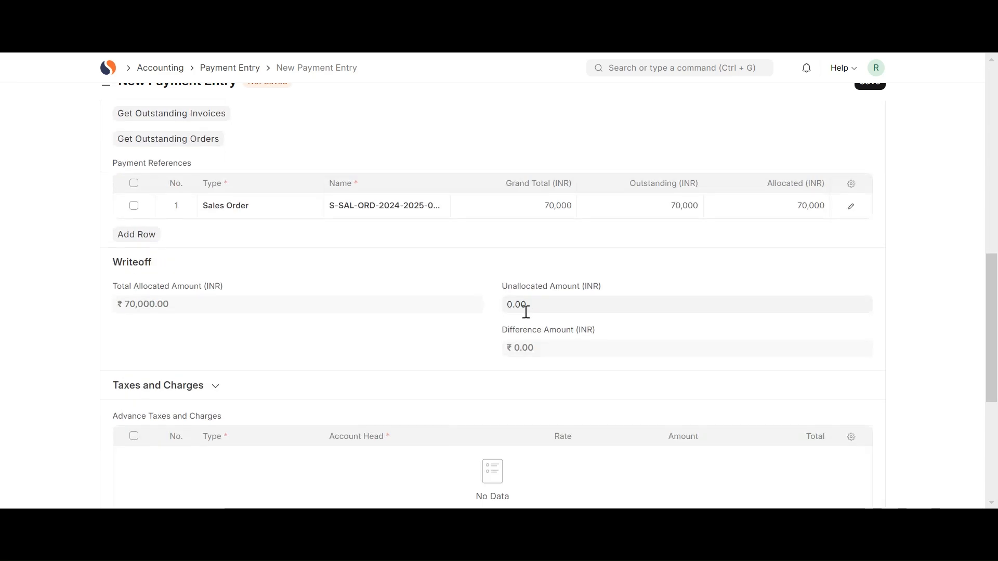
pyautogui.scroll(-5, 385, 295)
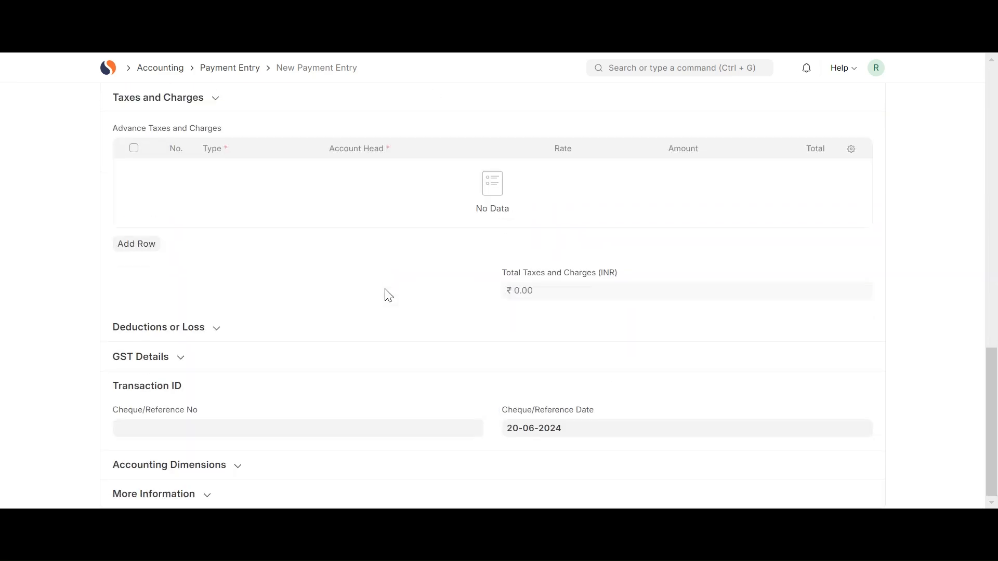
pyautogui.scroll(15, 393, 354)
# Save the sales order's advance payment entry and submit it permanently.
pyautogui.click(867, 103)
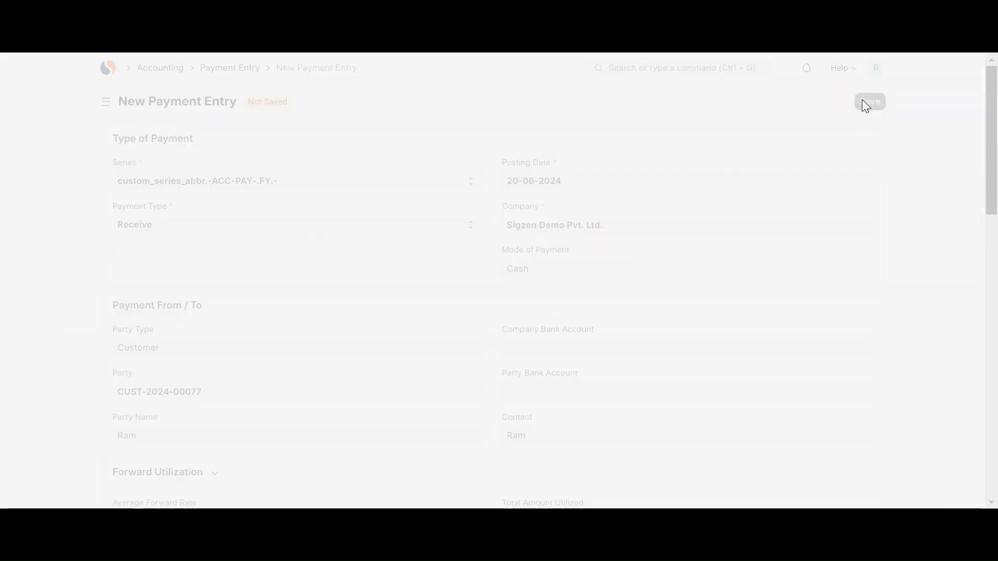
pyautogui.click(865, 101)
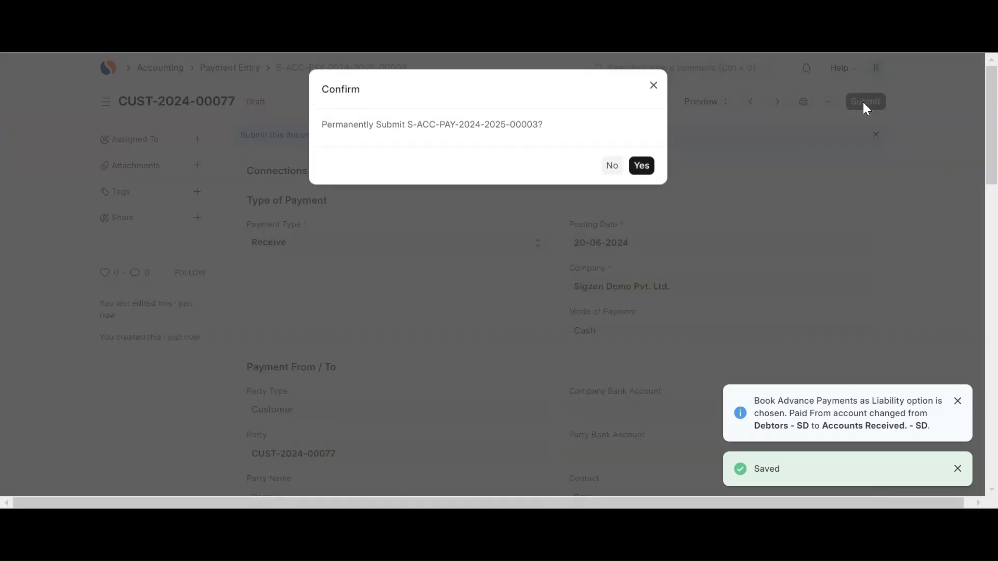
pyautogui.click(642, 168)
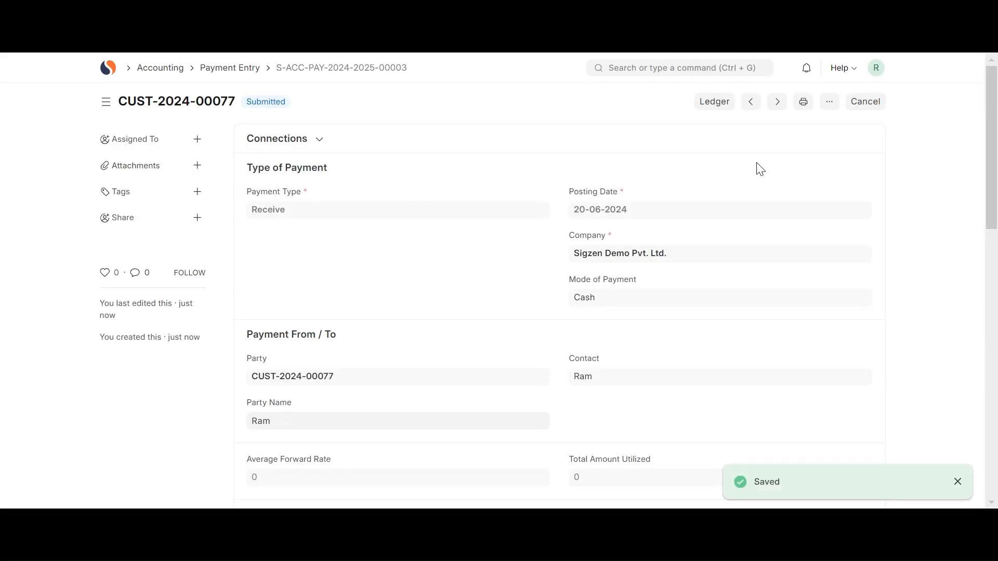
# Reopen the ₹ 70,000.00 sales order from the Sales Order list and create a sales invoice from it.
pyautogui.click(655, 69)
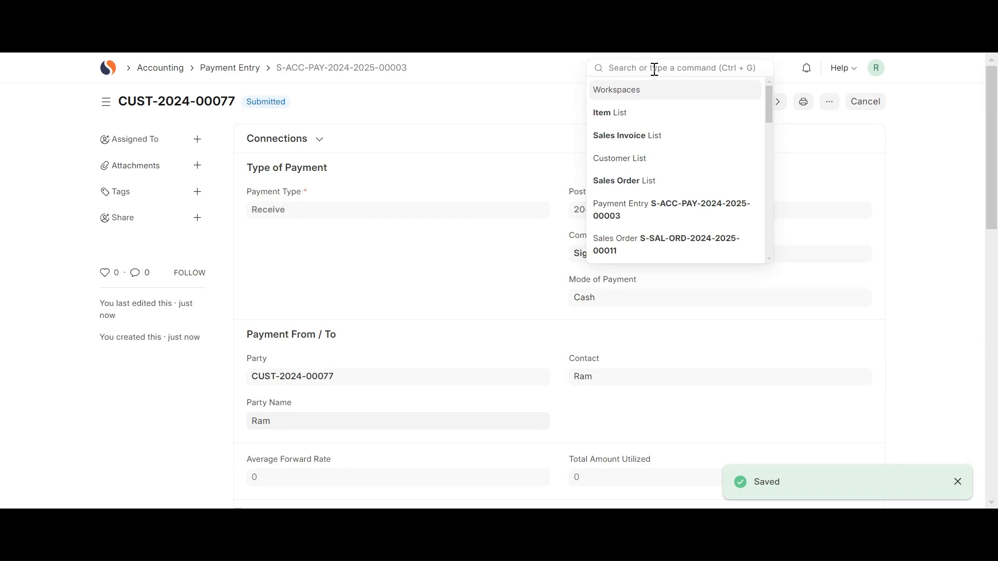
pyautogui.write('sales')
pyautogui.click(635, 165)
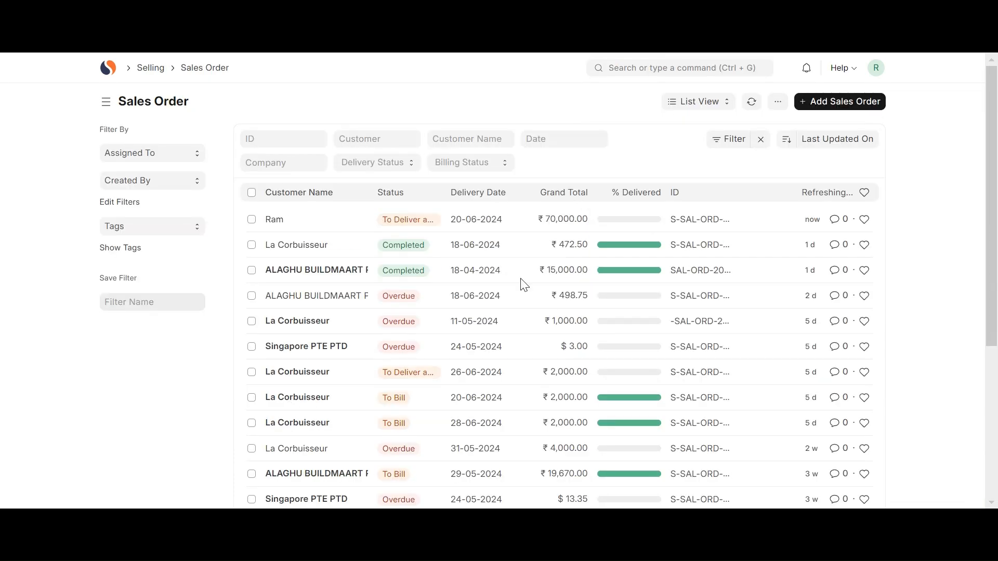
pyautogui.click(419, 210)
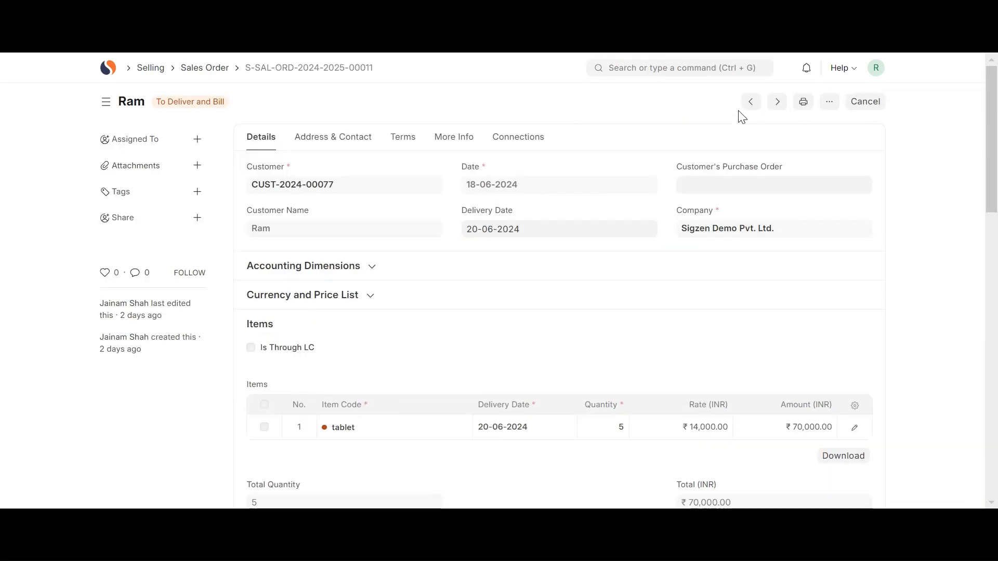
pyautogui.click(722, 102)
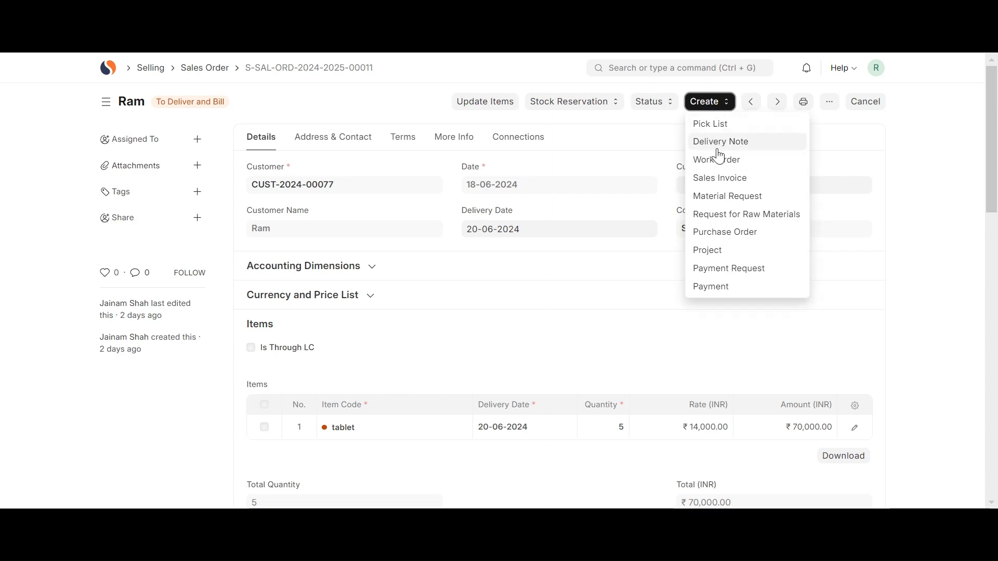
pyautogui.click(721, 178)
# Fetch the advances received into the new sales invoice's advance payments.
pyautogui.scroll(-6, 520, 357)
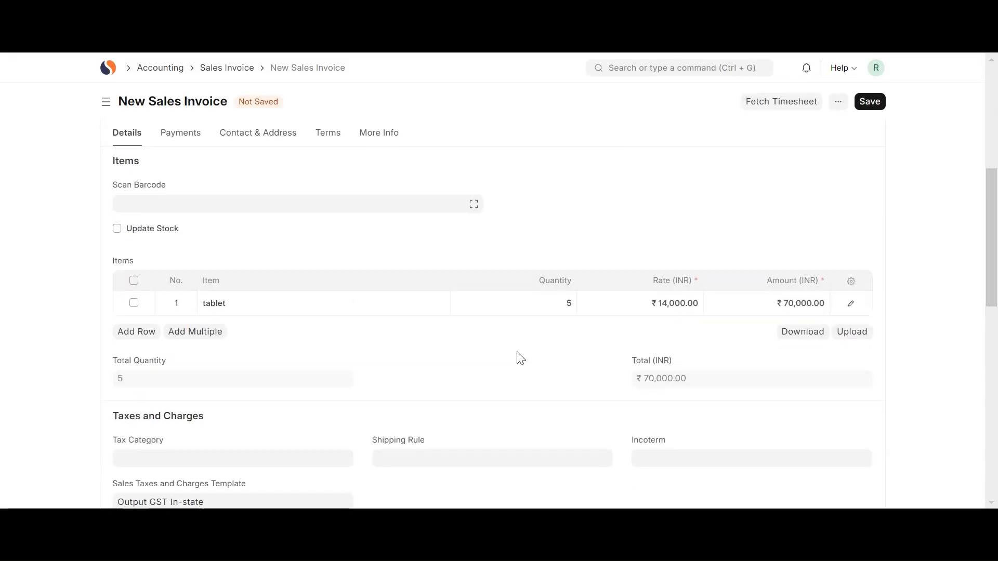
pyautogui.scroll(-10, 517, 356)
pyautogui.scroll(15, 459, 273)
pyautogui.scroll(-1, 458, 271)
pyautogui.scroll(-12, 459, 276)
pyautogui.scroll(13, 460, 276)
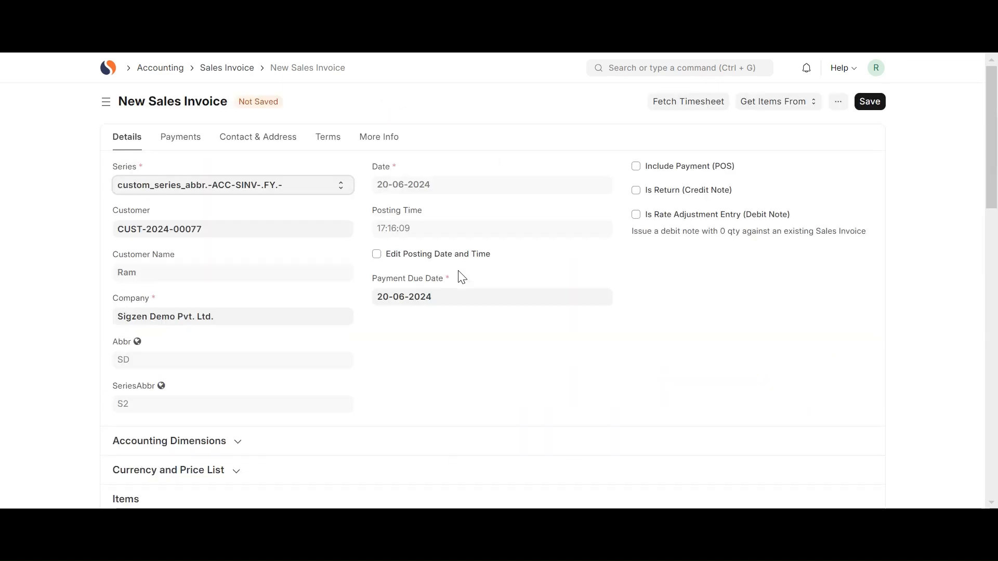
pyautogui.click(191, 140)
pyautogui.click(196, 163)
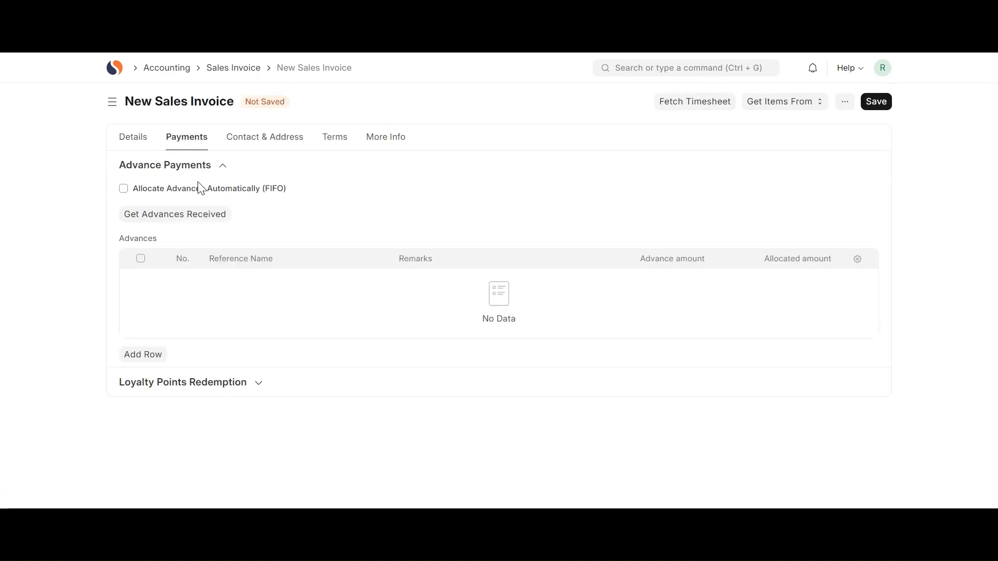
pyautogui.click(147, 217)
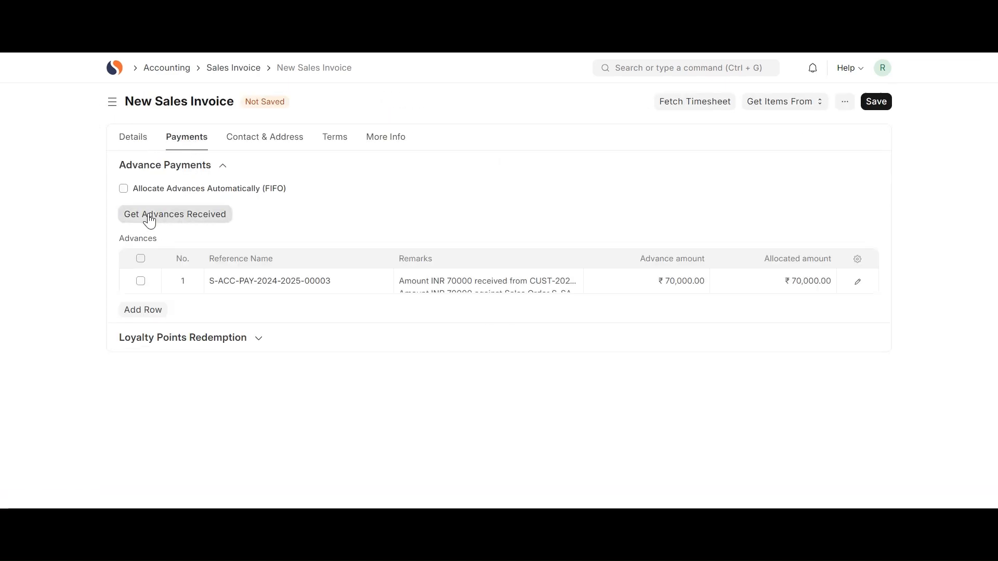
# Save the new sales invoice and submit it permanently.
pyautogui.click(877, 104)
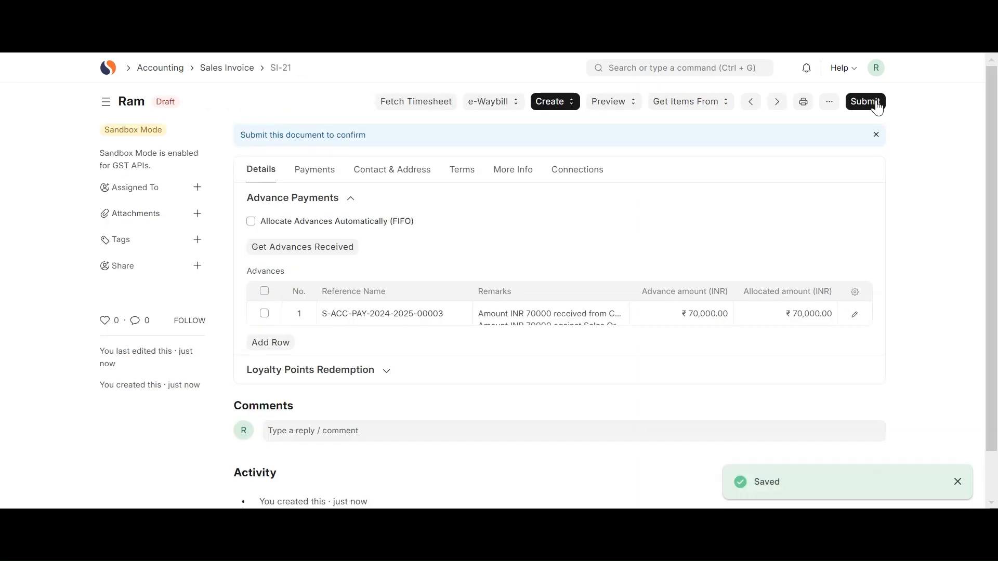
pyautogui.click(867, 102)
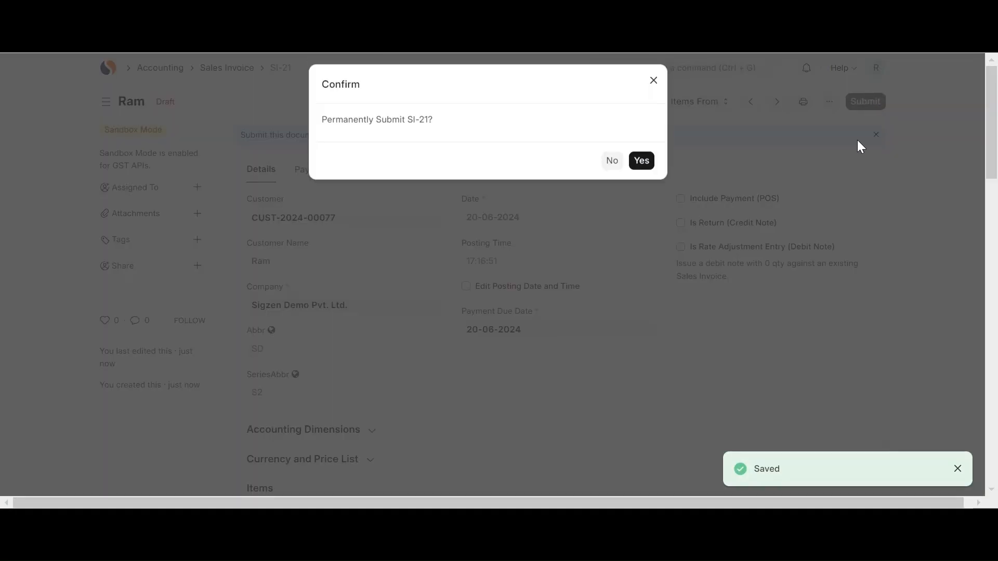
pyautogui.click(642, 167)
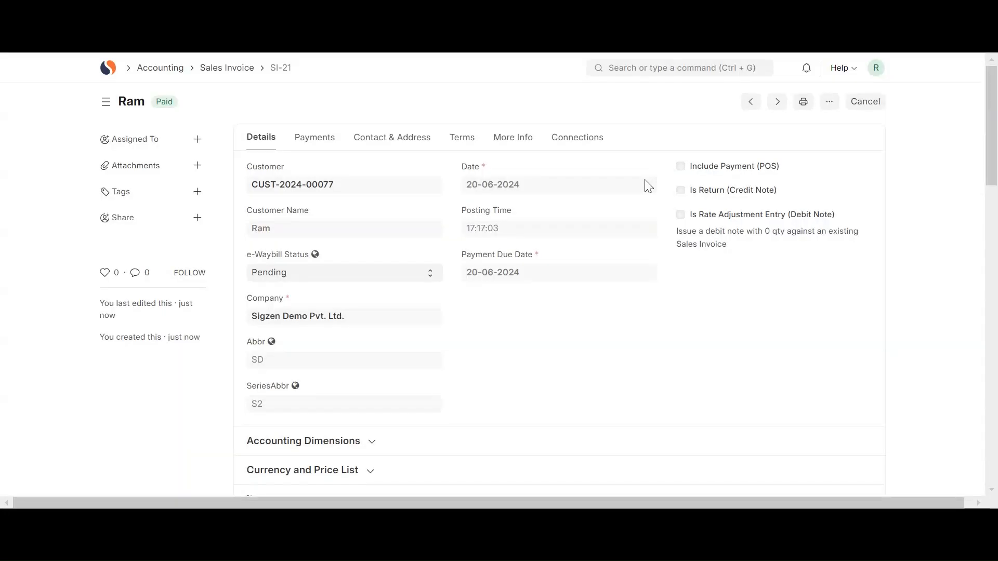